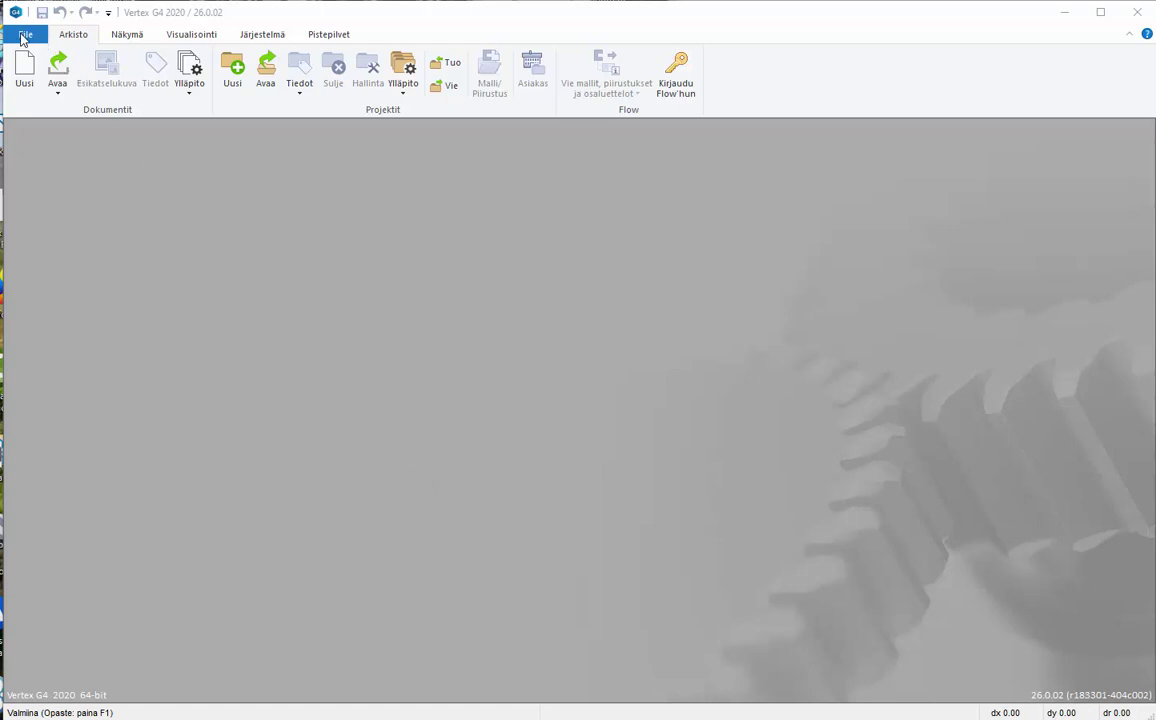
Open the Sovelluksen tietokannat list from the Järjestelmä tab's Sovellus button
{"action": "left_click", "coordinate": [264, 37]}
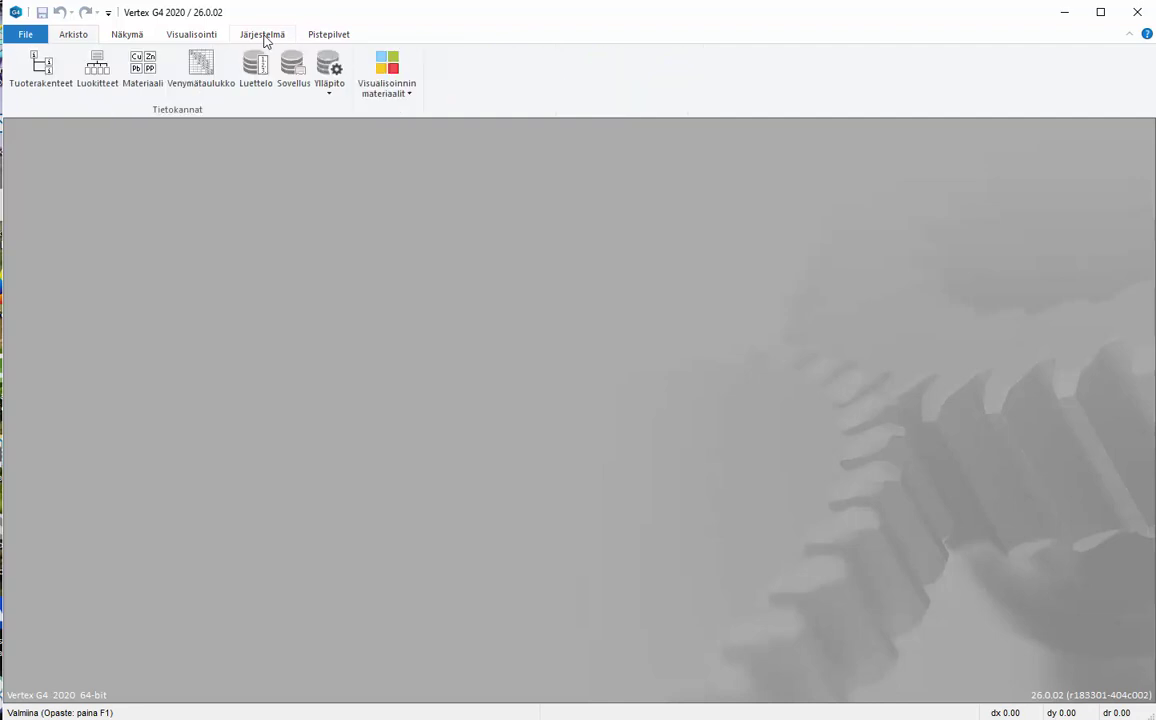
{"action": "left_click", "coordinate": [299, 71]}
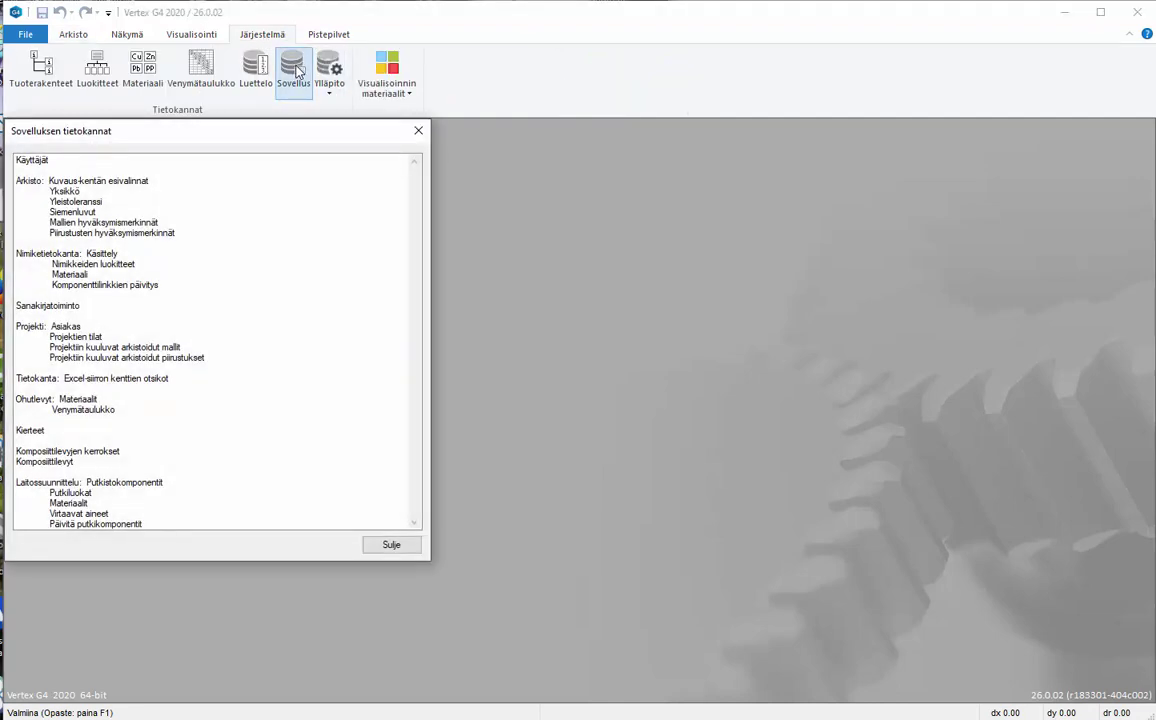
In Käyttäjät, change the first user to abbreviation EL and the new designer's full name
{"action": "double_click", "coordinate": [37, 162]}
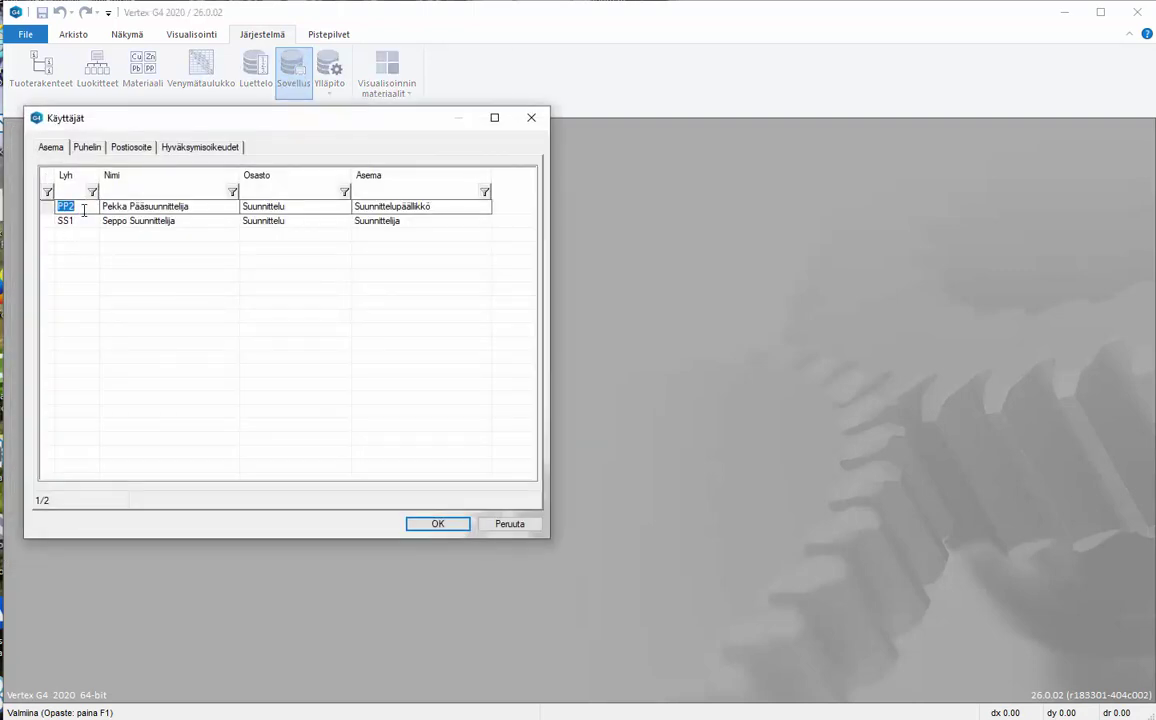
{"action": "type", "text": "EL"}
{"action": "key", "text": "Tab"}
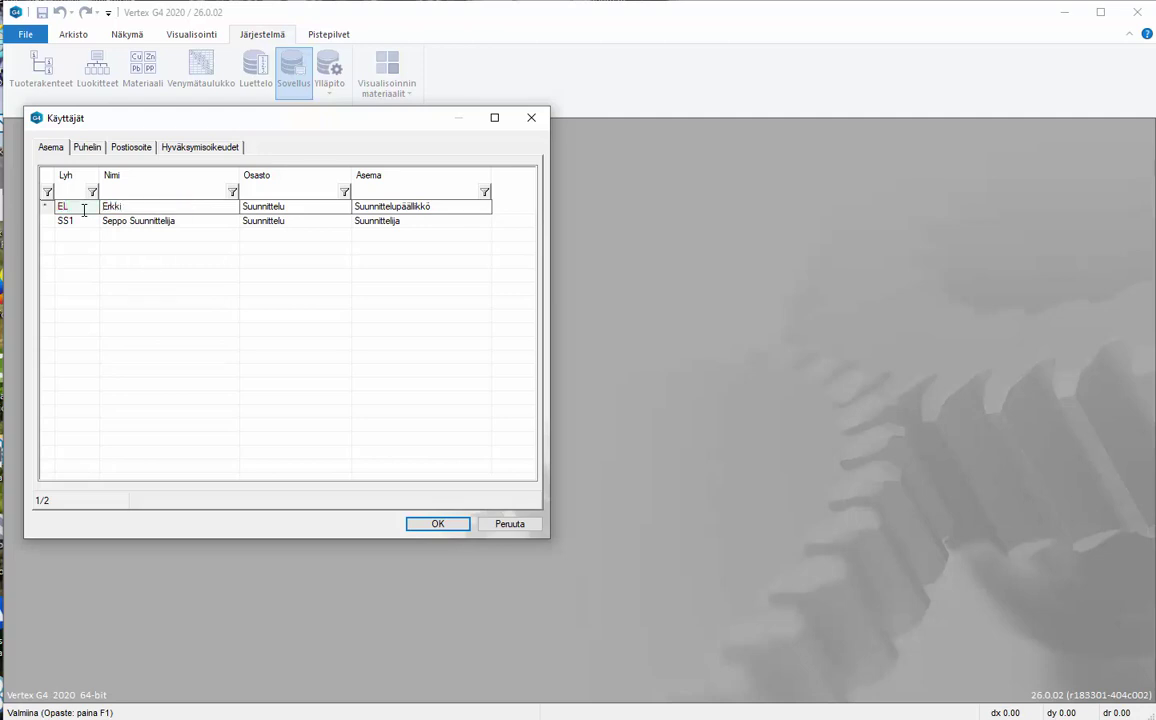
{"action": "key", "text": "Tab"}
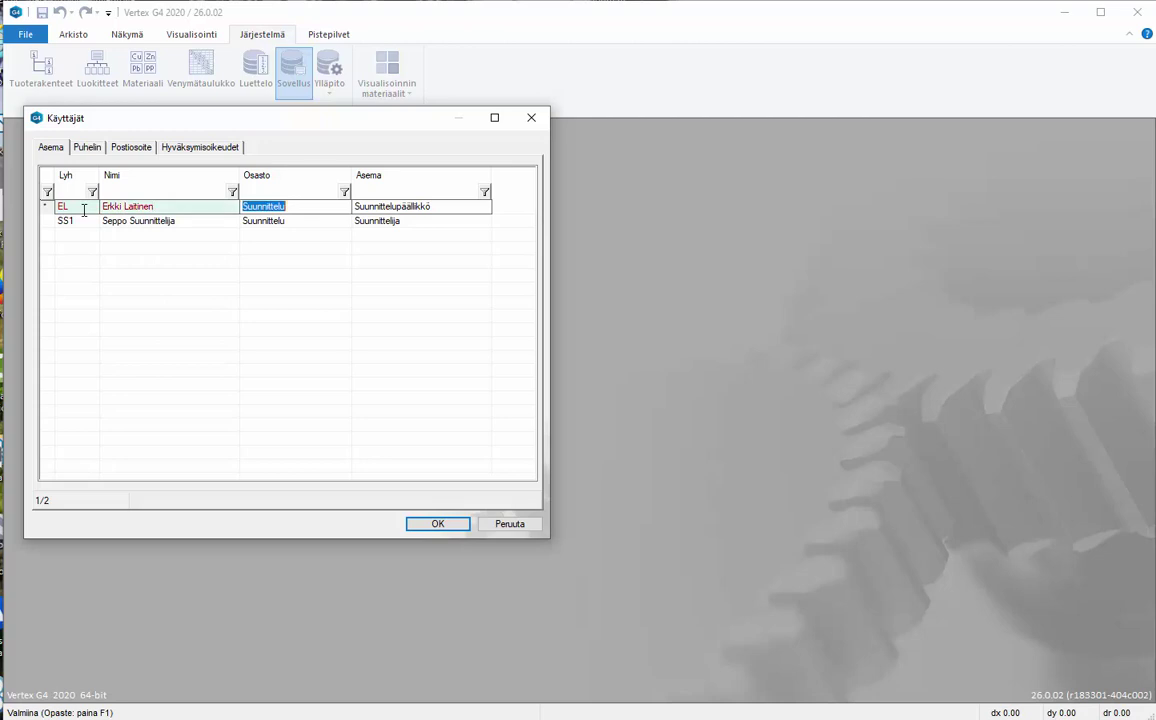
Review the phone and postal tabs, replace the user's login id, and save the users list
{"action": "left_click", "coordinate": [88, 148]}
{"action": "left_click", "coordinate": [129, 148]}
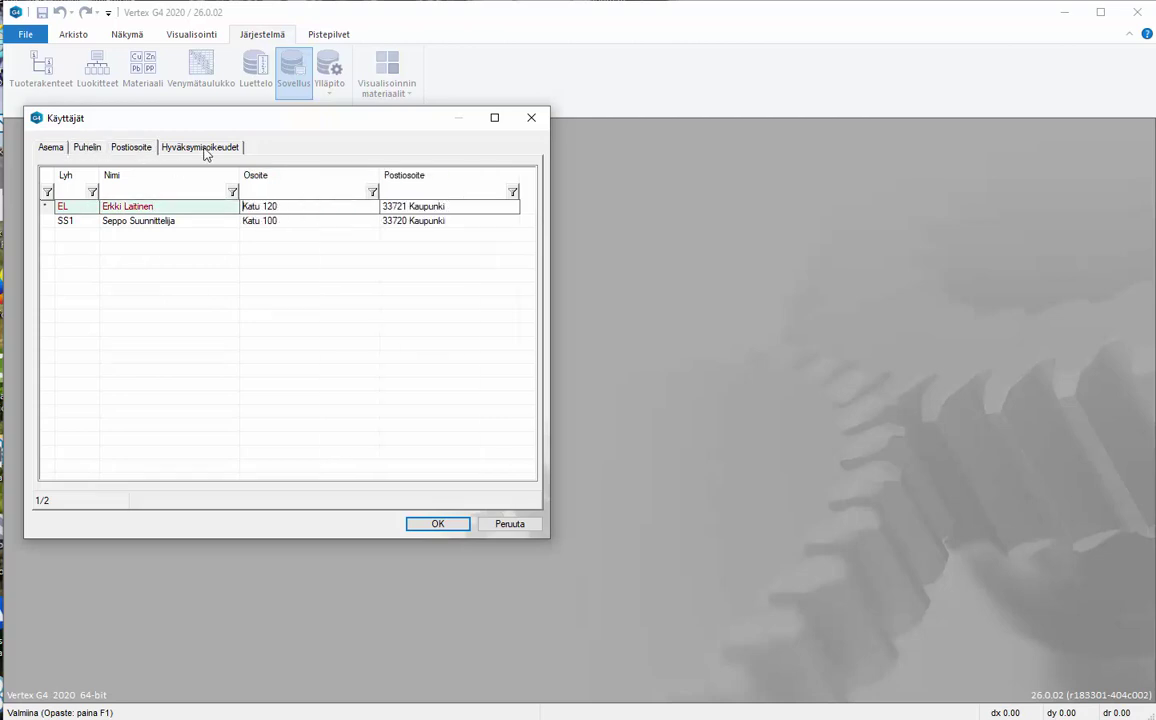
{"action": "left_click", "coordinate": [211, 154]}
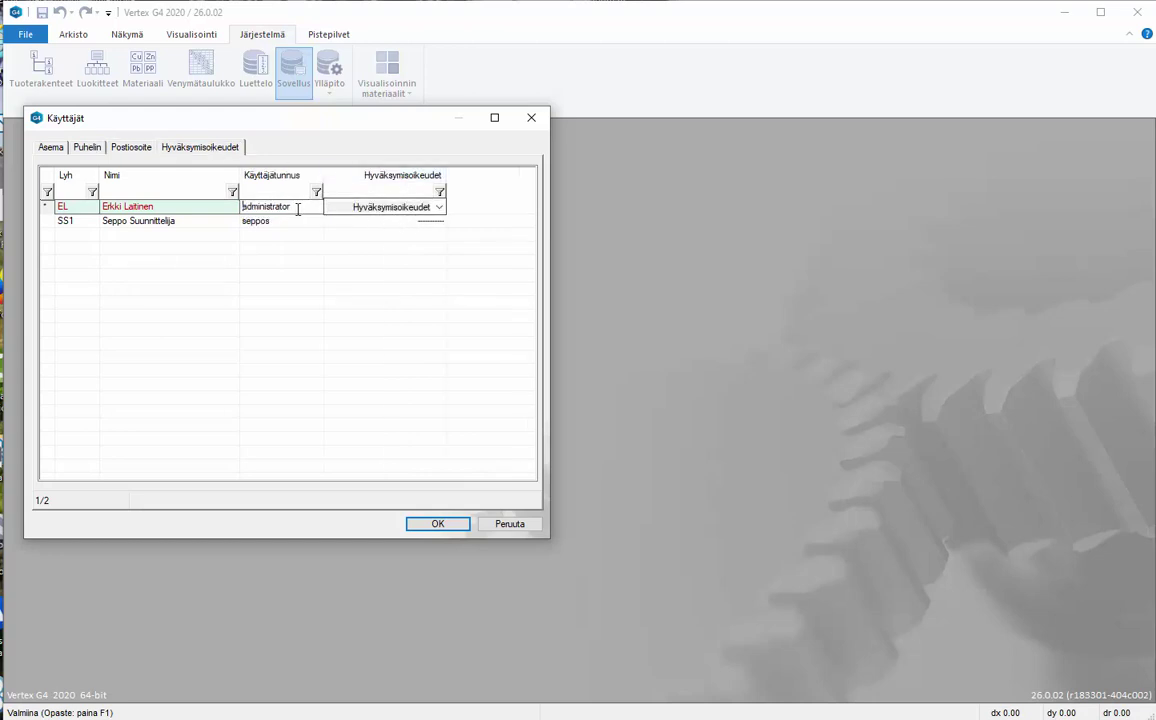
{"action": "left_click_drag", "start_coordinate": [297, 206], "coordinate": [216, 211]}
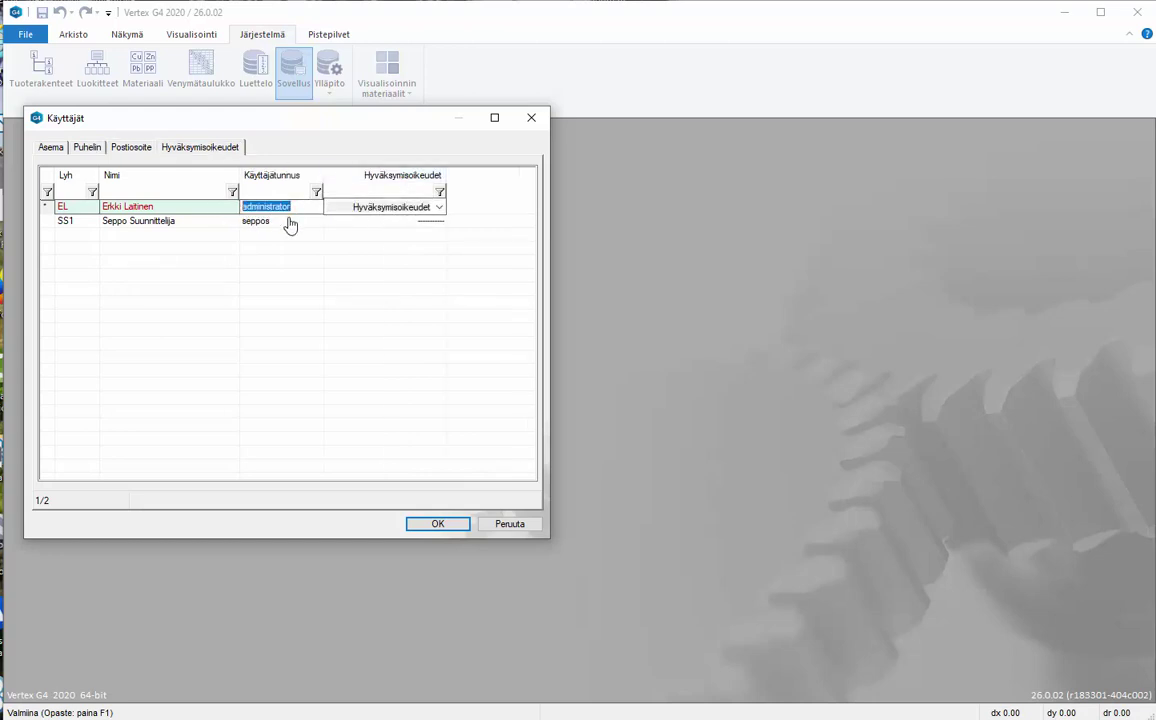
{"action": "type", "text": "erkkil"}
{"action": "left_click", "coordinate": [155, 222]}
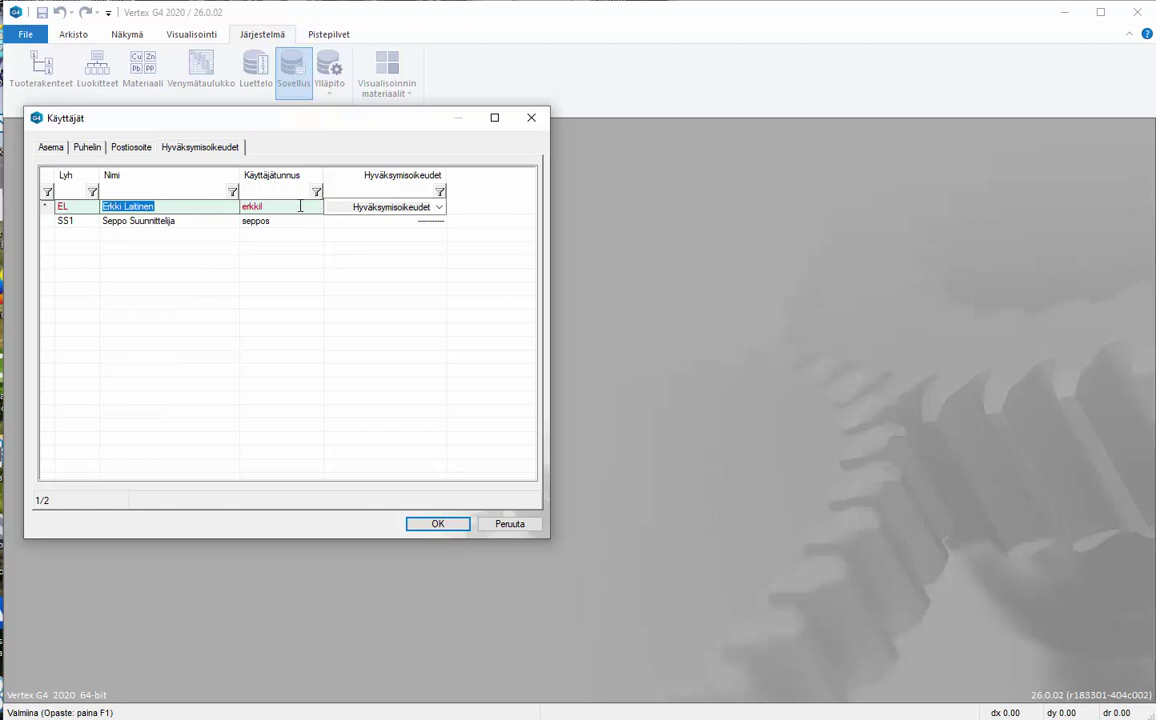
{"action": "left_click", "coordinate": [438, 524]}
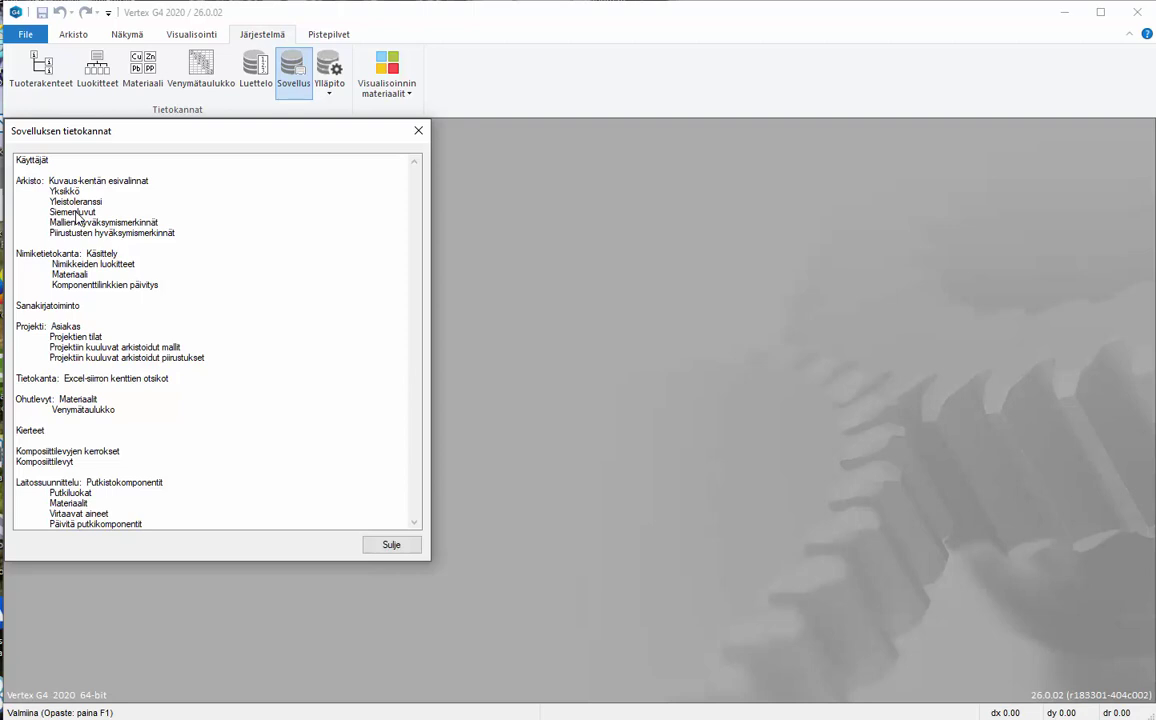
In Siemenluvut, enter NPL1000 as the MOD starting number and NPL20000 for PIC
{"action": "left_click", "coordinate": [76, 213]}
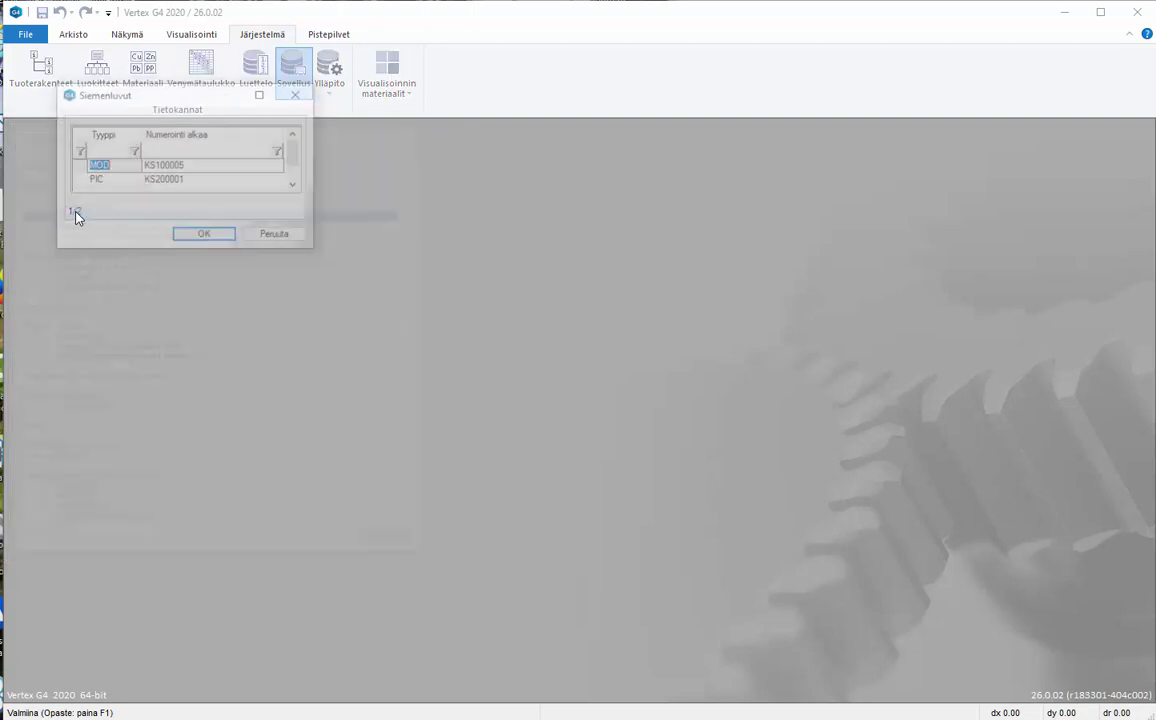
{"action": "left_click", "coordinate": [210, 167]}
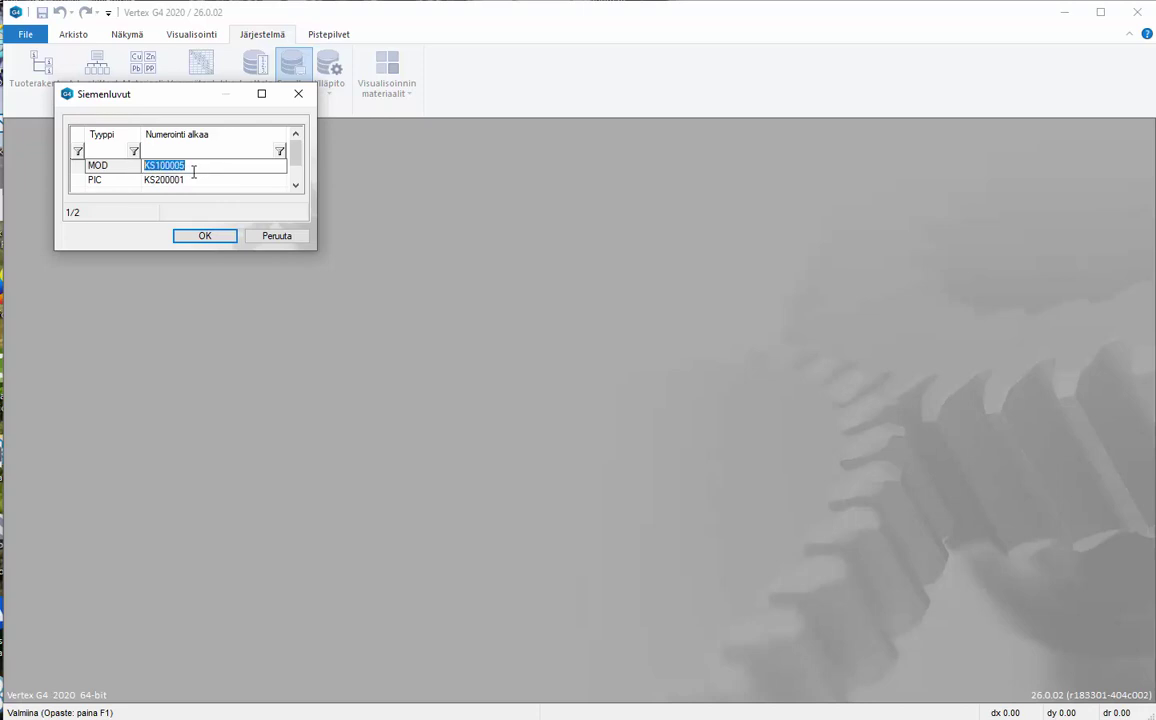
{"action": "type", "text": "NP"}
{"action": "type", "text": "L"}
{"action": "type", "text": "1000"}
{"action": "left_click", "coordinate": [193, 179]}
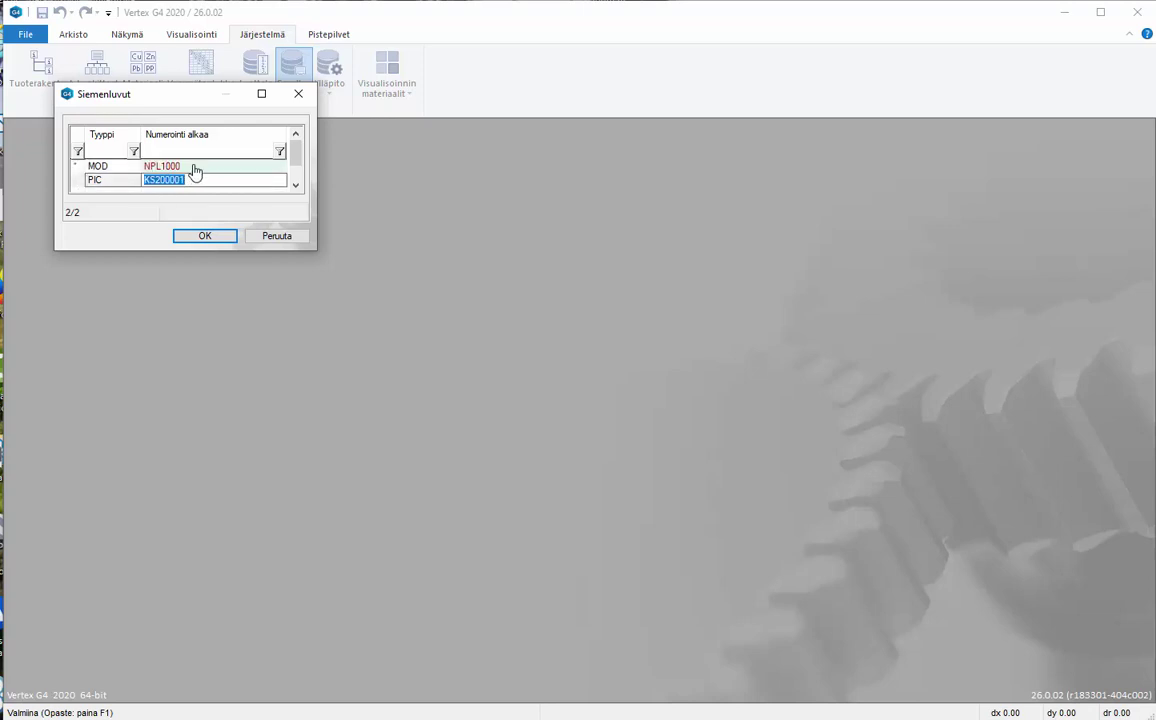
{"action": "left_click", "coordinate": [195, 168]}
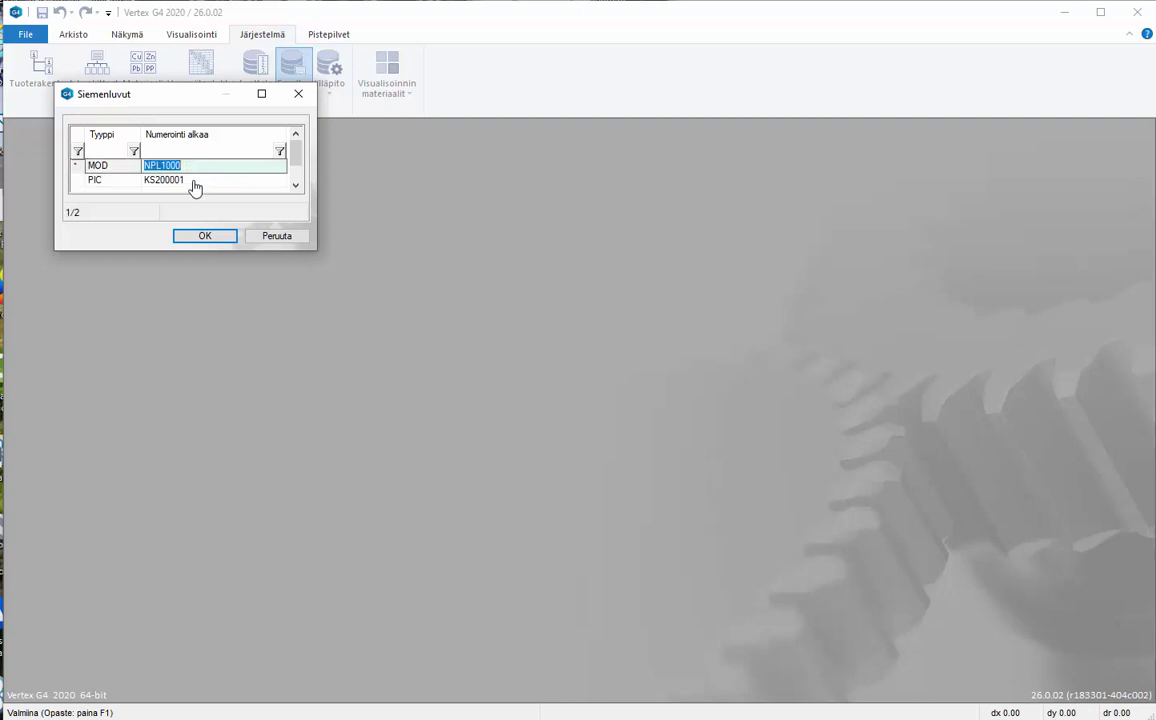
{"action": "left_click", "coordinate": [195, 181]}
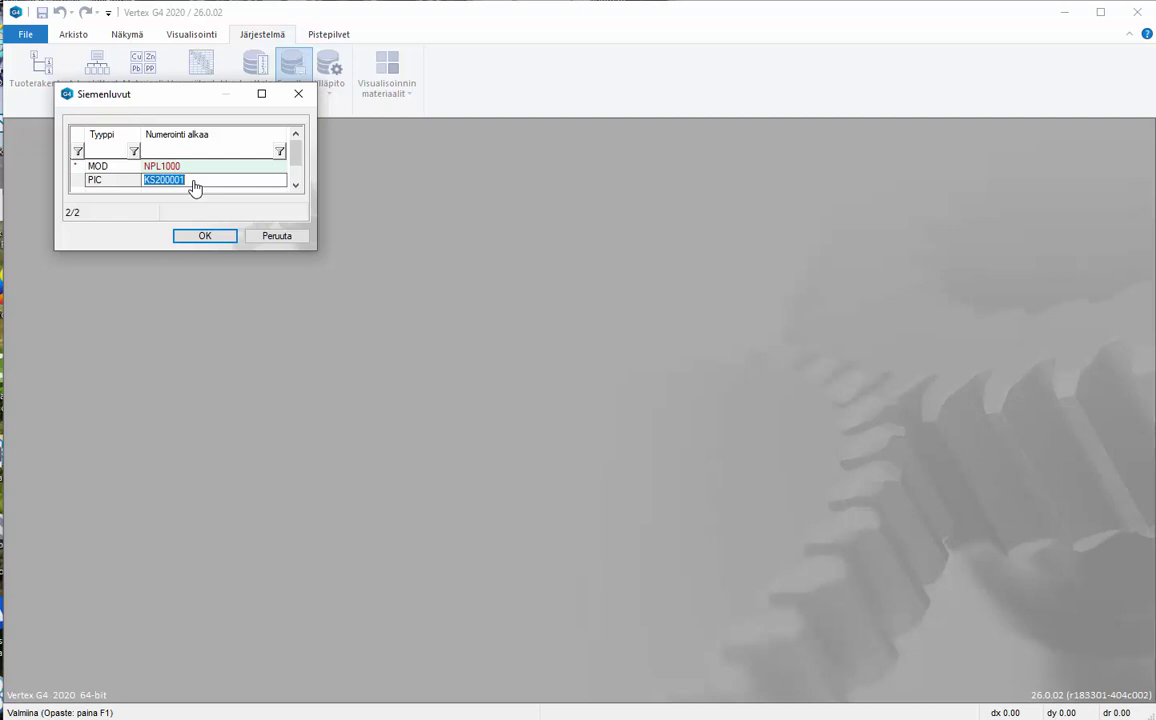
{"action": "type", "text": "NPL"}
{"action": "type", "text": "20000"}
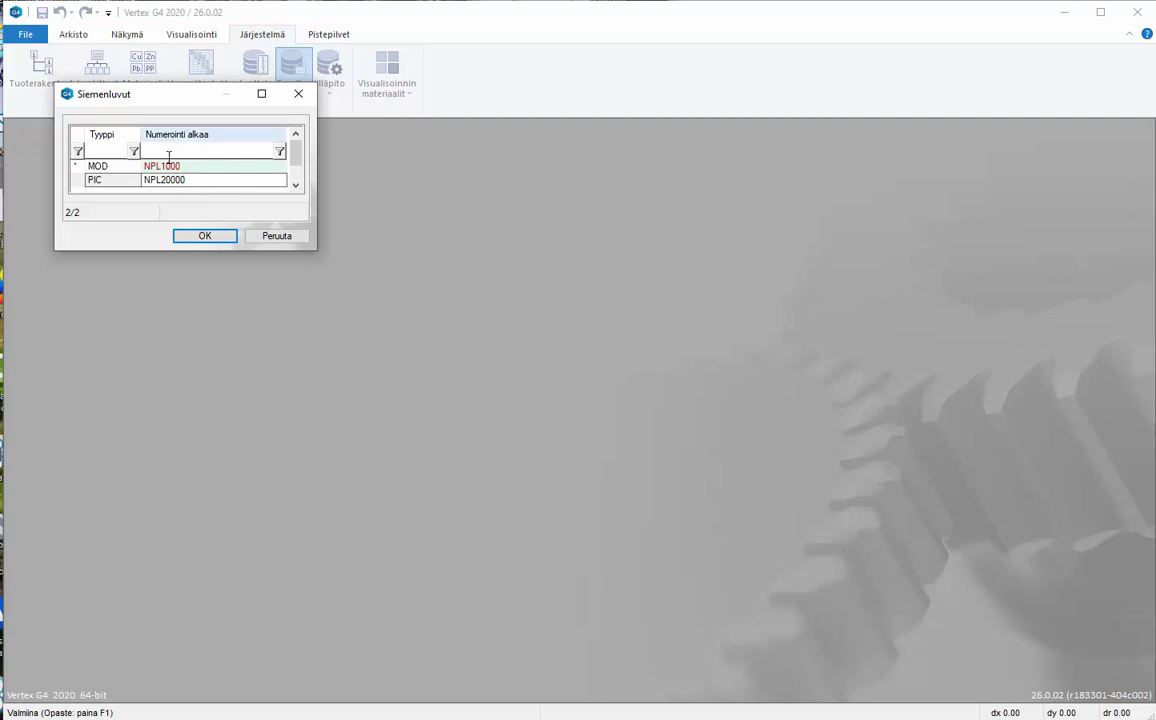
Change the PIC starting number to NPL200000
{"action": "left_click", "coordinate": [160, 165]}
{"action": "left_click", "coordinate": [175, 181]}
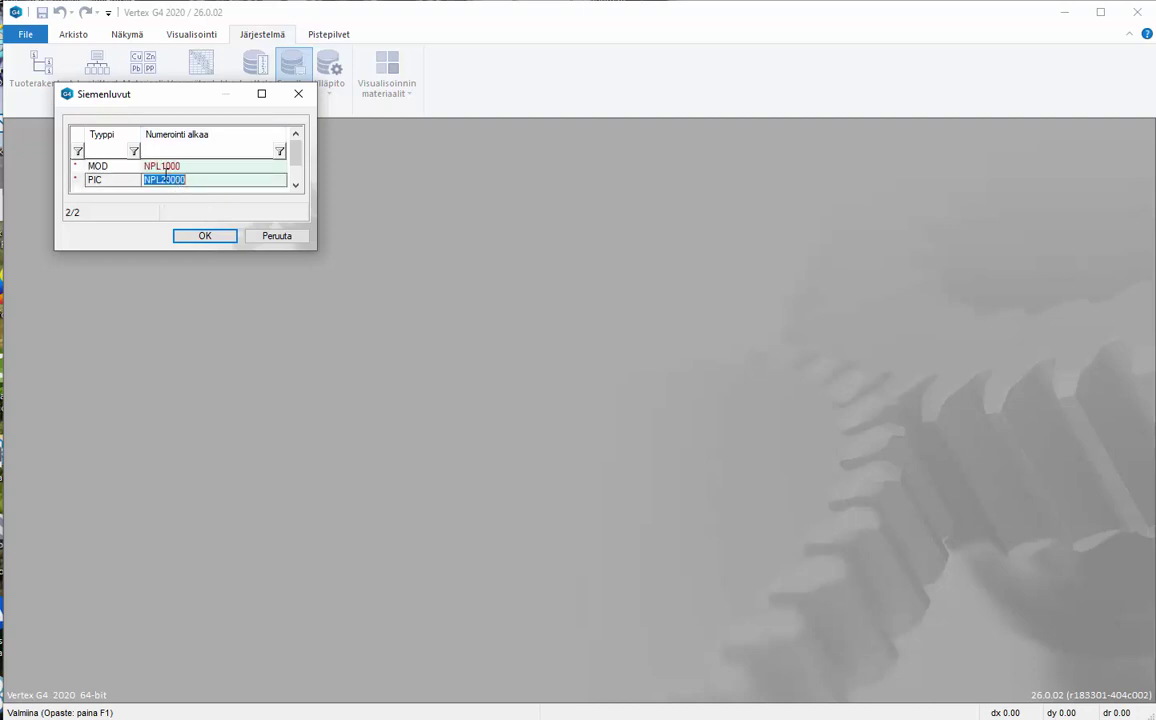
{"action": "left_click", "coordinate": [163, 180]}
{"action": "left_click", "coordinate": [208, 180]}
{"action": "type", "text": "0"}
{"action": "key", "text": "Up"}
{"action": "key", "text": "Down"}
Change the MOD starting number to NPL300000 and save the seed numbers
{"action": "key", "text": "Up"}
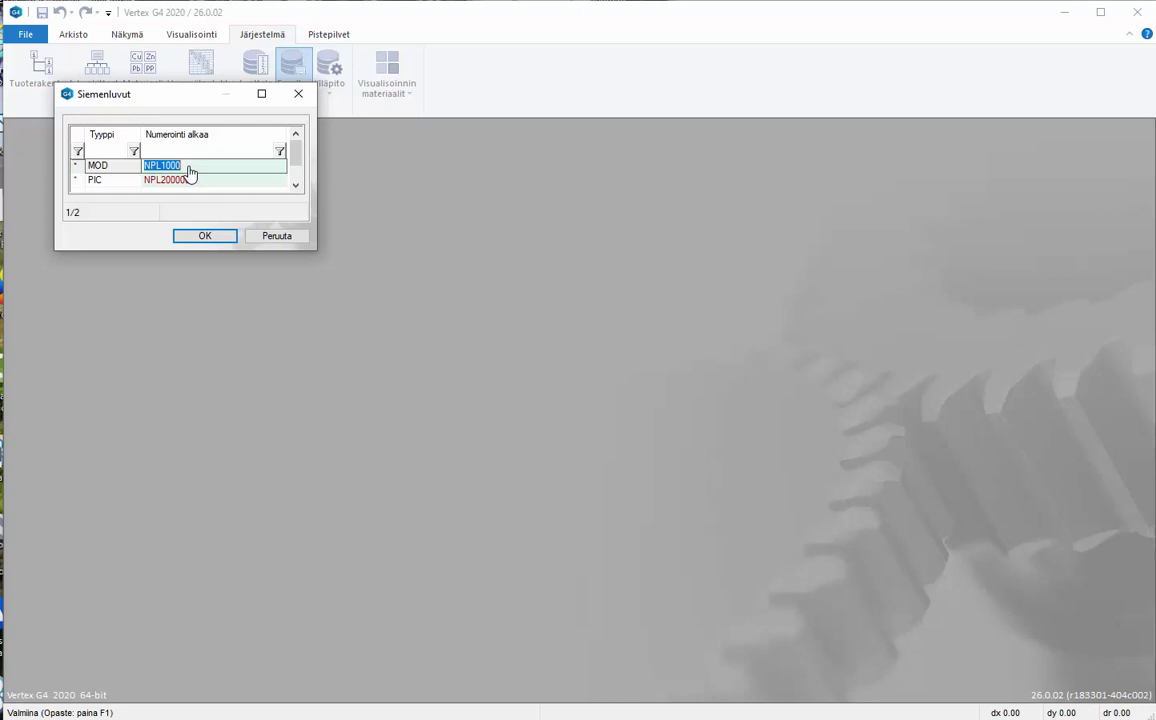
{"action": "key", "text": "Home"}
{"action": "key", "text": "Right"}
{"action": "key", "text": "Right"}
{"action": "key", "text": "Delete"}
{"action": "key", "text": "Delete"}
{"action": "key", "text": "Delete"}
{"action": "type", "text": "3000"}
{"action": "type", "text": "00"}
{"action": "key", "text": "Down"}
{"action": "key", "text": "Up"}
{"action": "key", "text": "Down"}
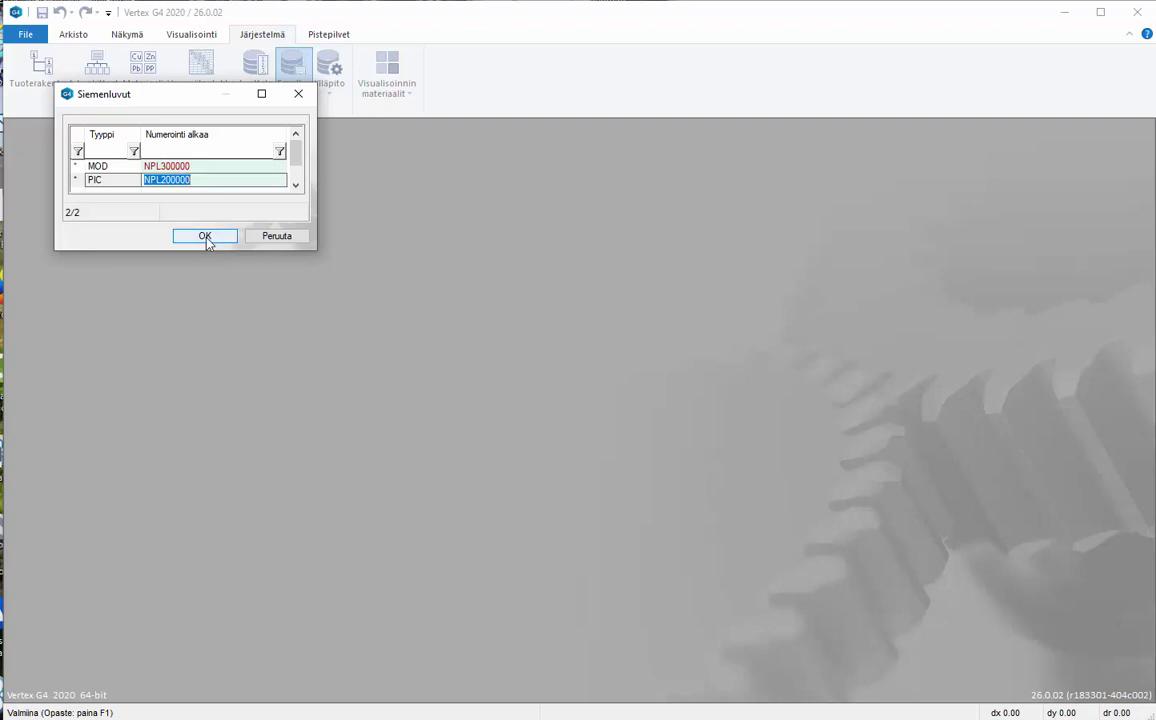
{"action": "left_click", "coordinate": [205, 238]}
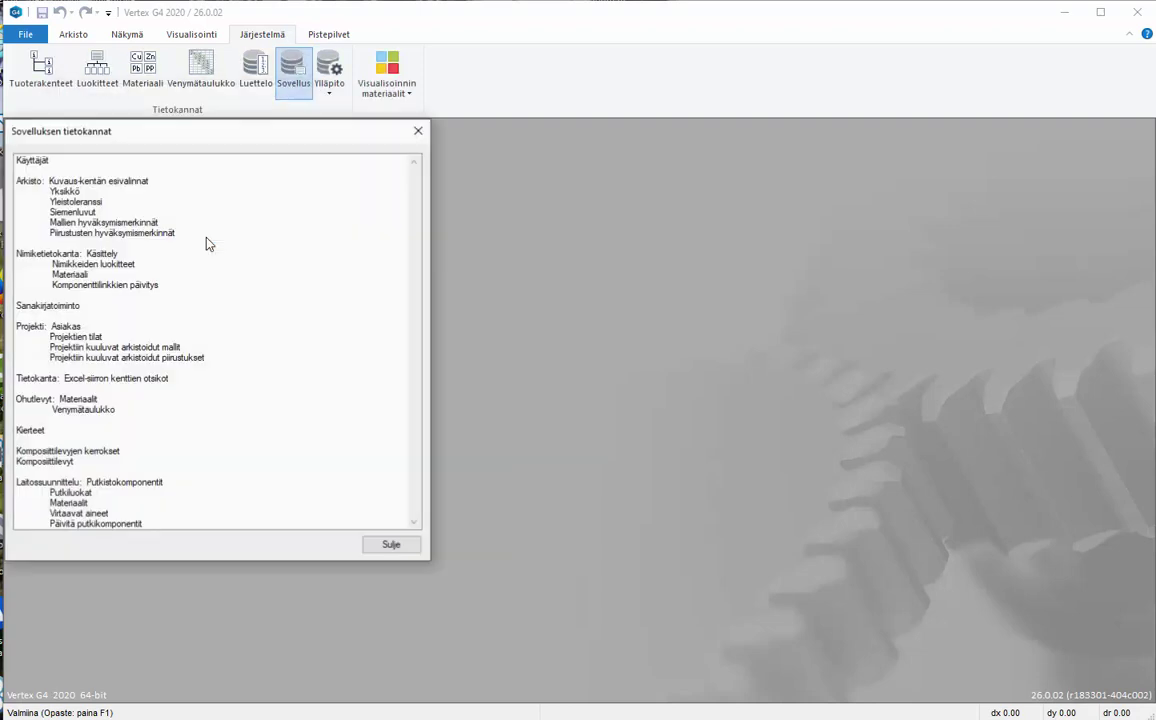
Close the database list and open the shared Vertex folder via Tämä ohjelmaversio
{"action": "left_click", "coordinate": [418, 130]}
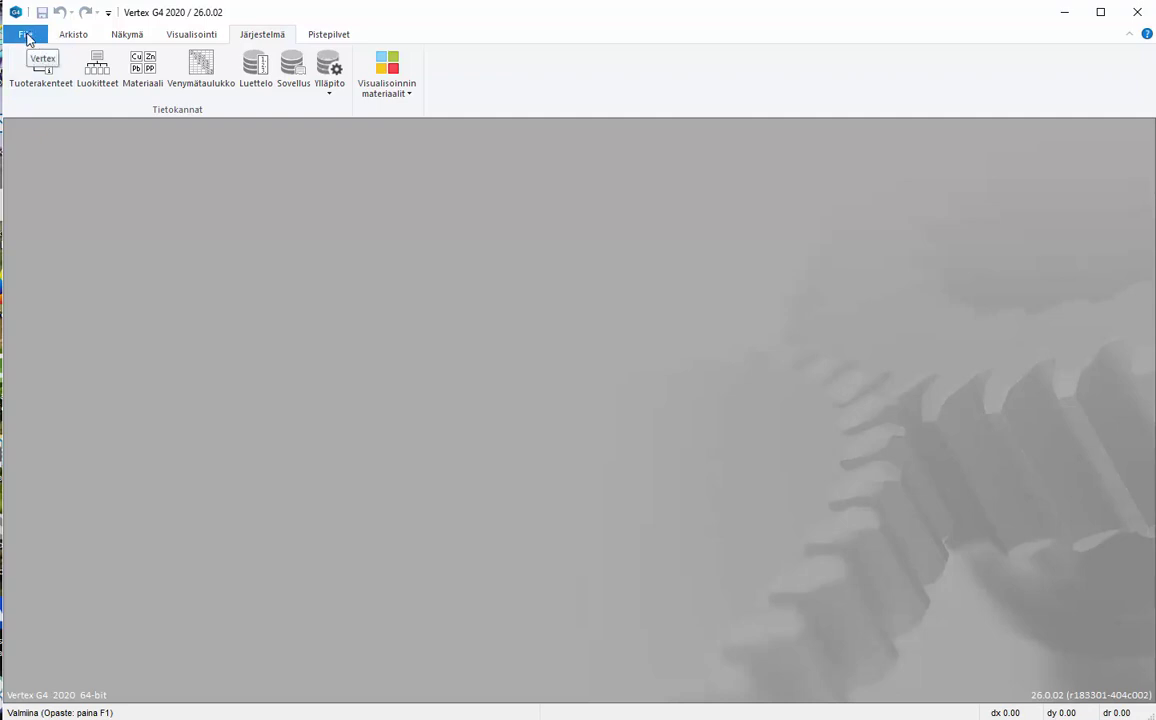
{"action": "left_click", "coordinate": [26, 35]}
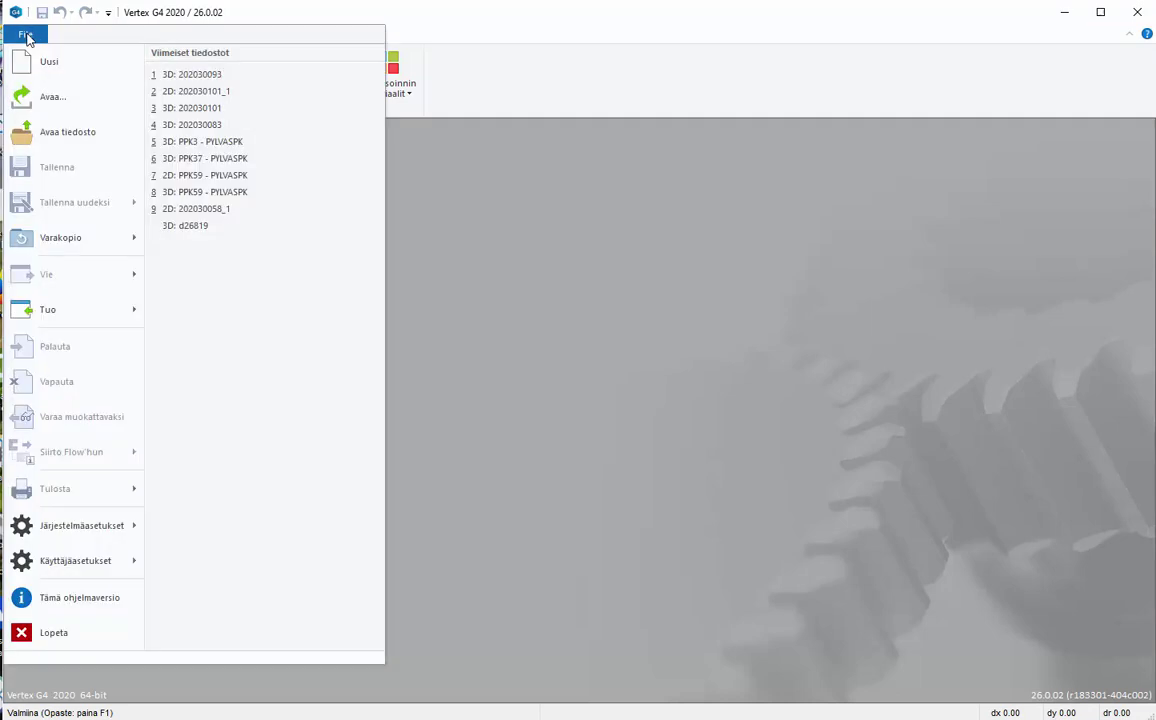
{"action": "left_click", "coordinate": [80, 598]}
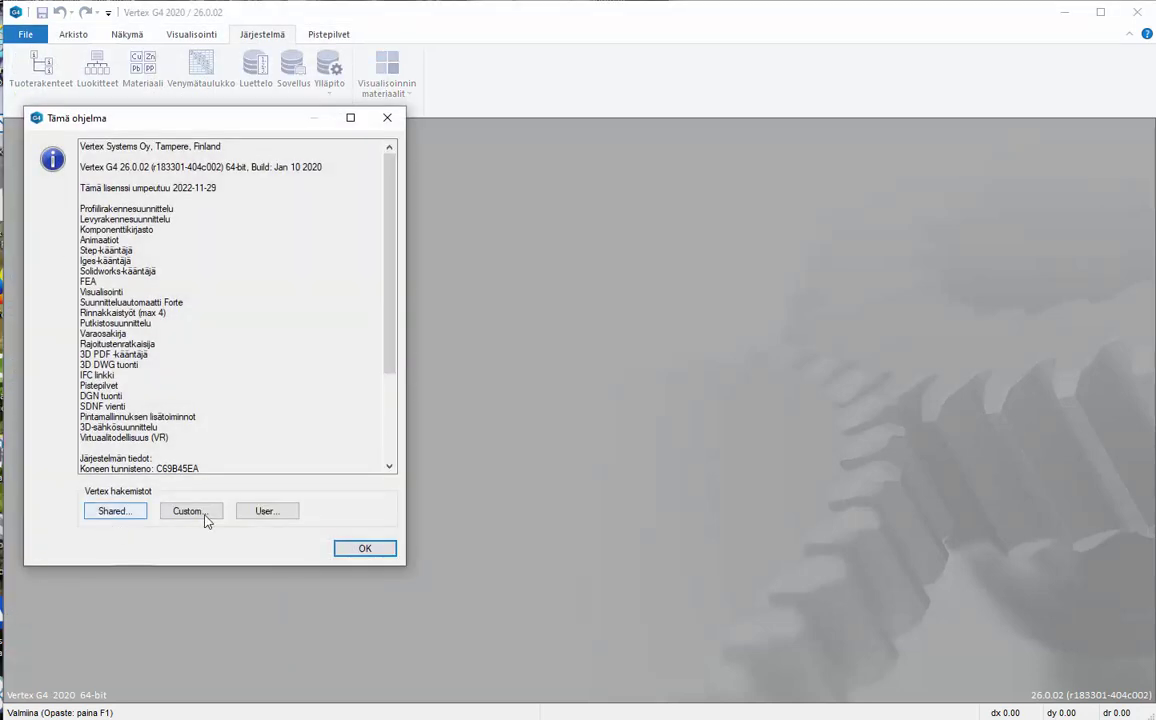
{"action": "left_click", "coordinate": [115, 511]}
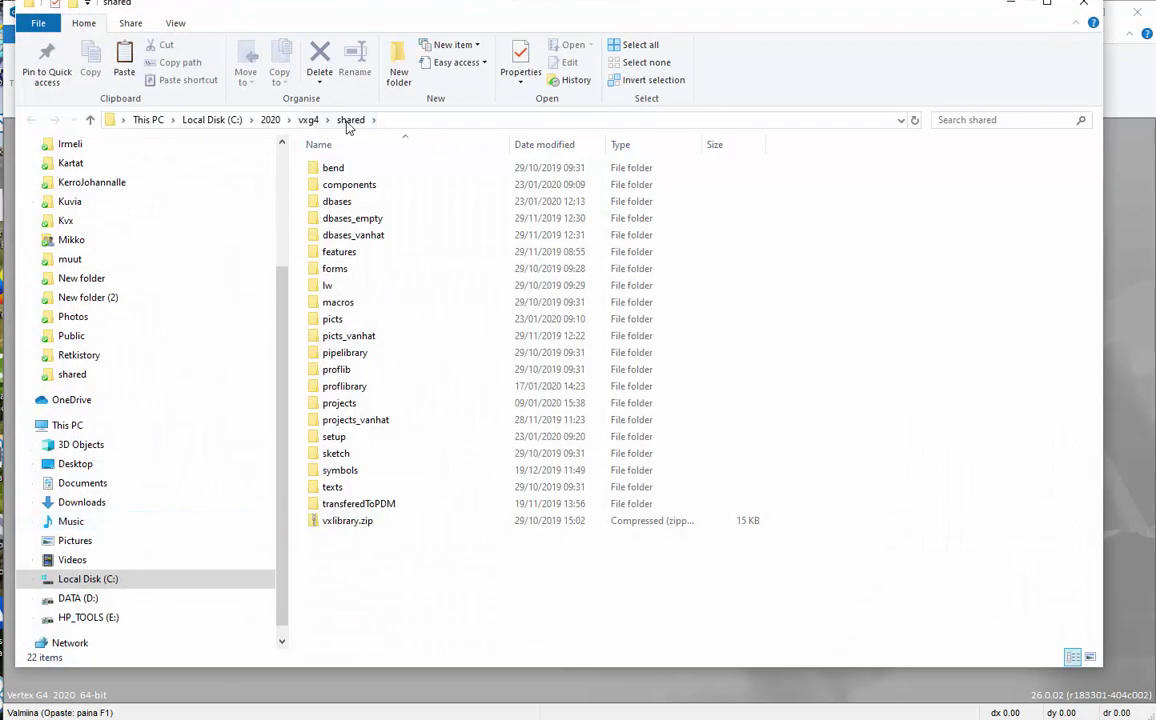
Navigate File Explorer to C:\2020\vxg4\system\autom_macros
{"action": "left_click", "coordinate": [335, 167]}
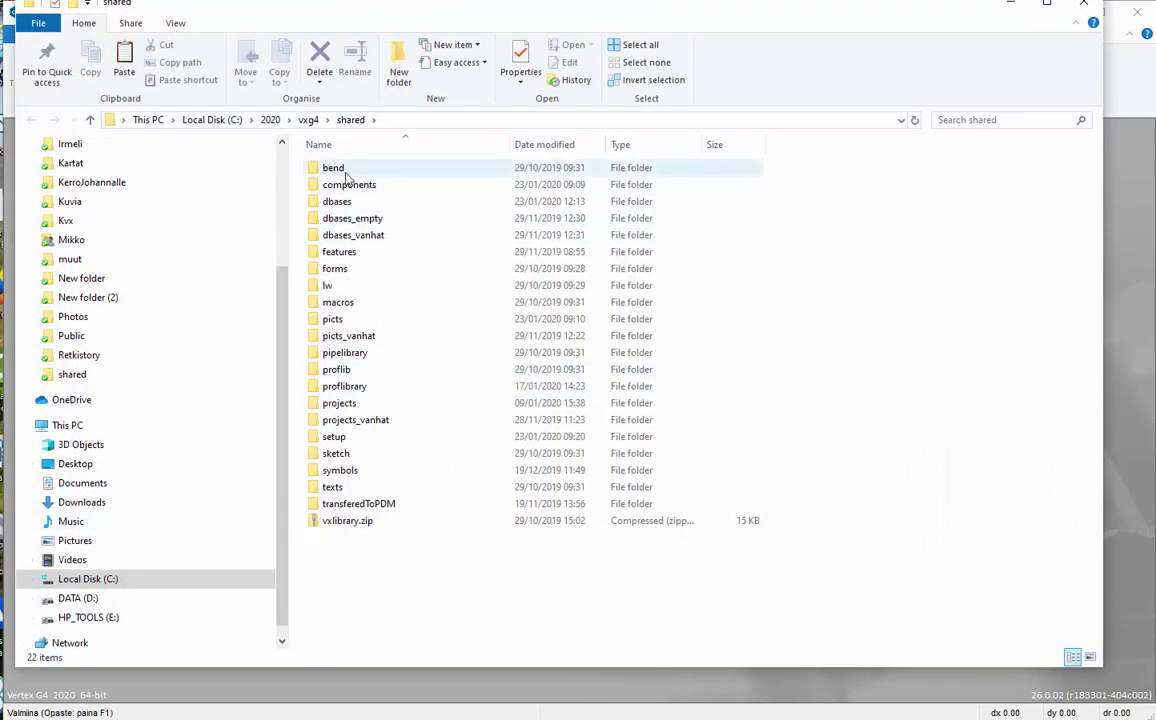
{"action": "left_click_drag", "start_coordinate": [382, 10], "coordinate": [387, 28]}
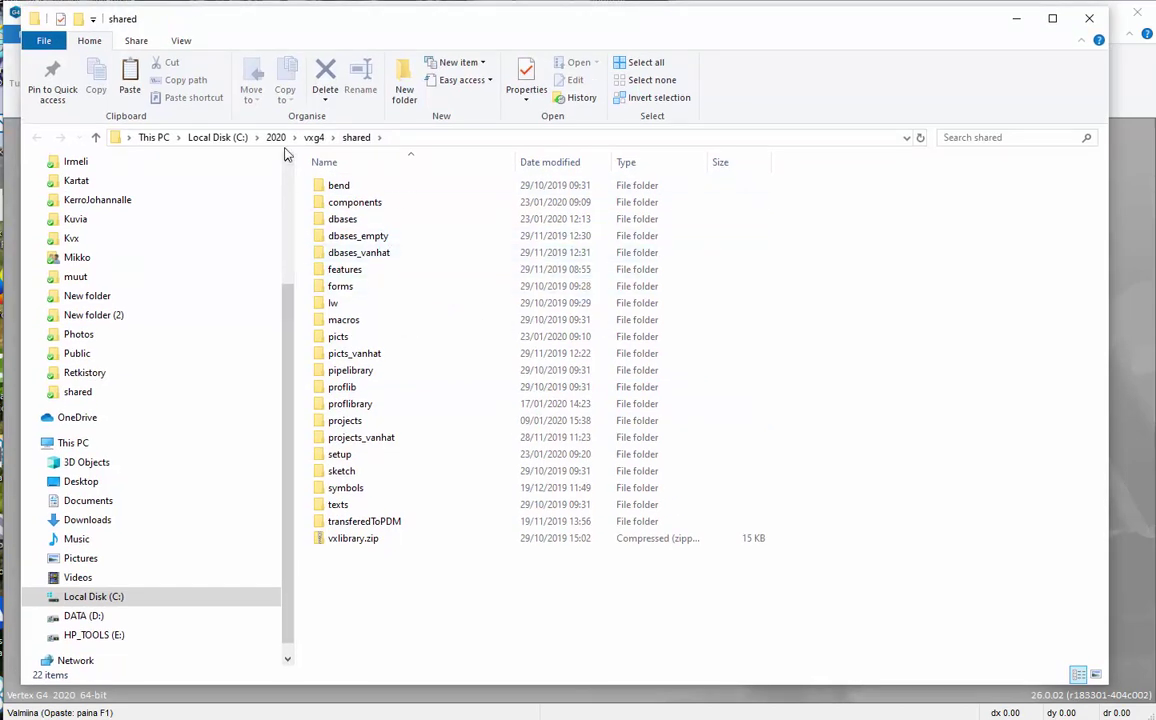
{"action": "left_click", "coordinate": [314, 138]}
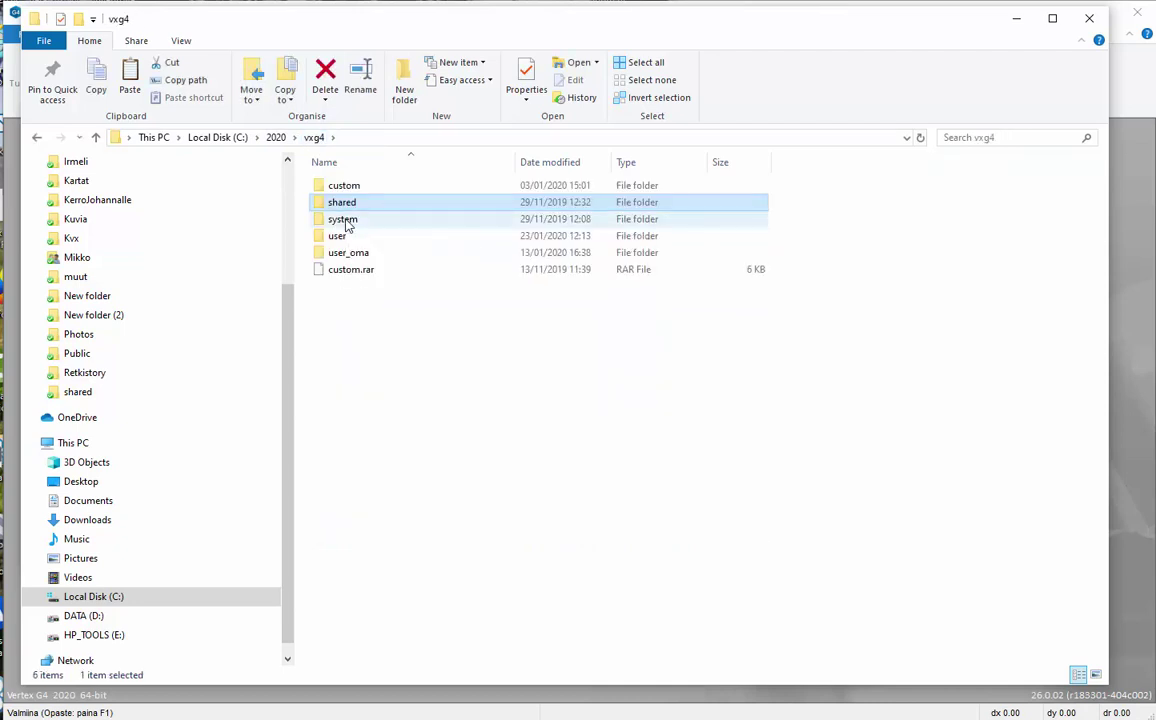
{"action": "double_click", "coordinate": [345, 222]}
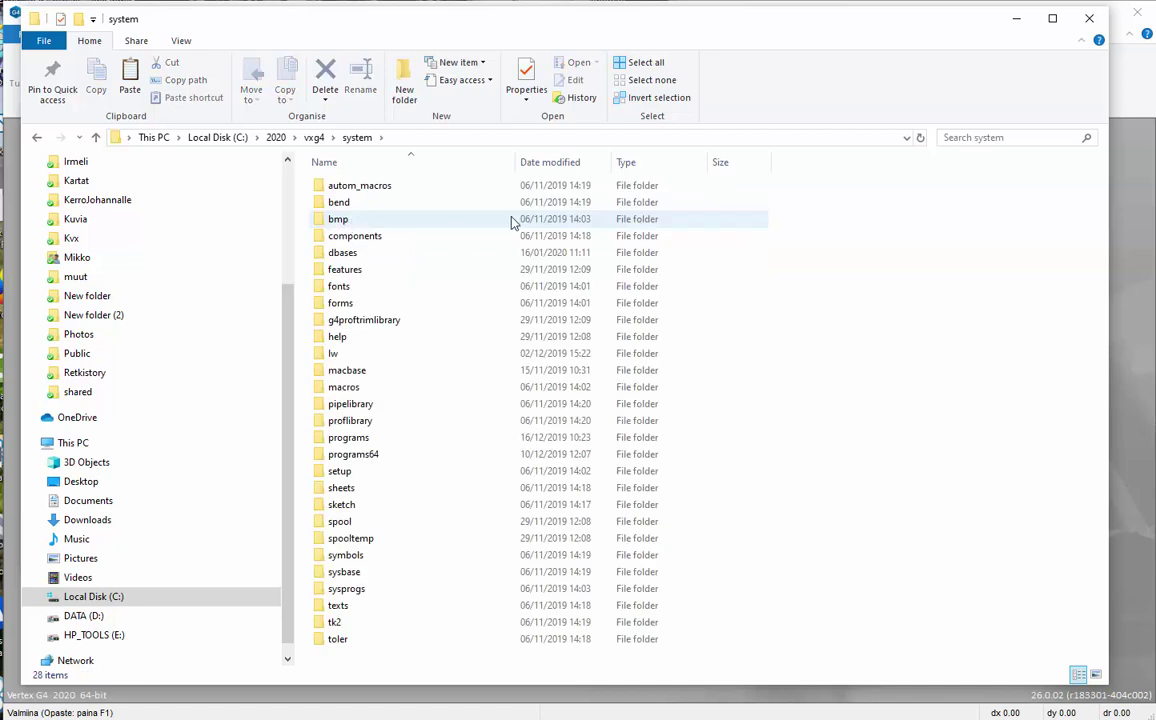
{"action": "double_click", "coordinate": [375, 190]}
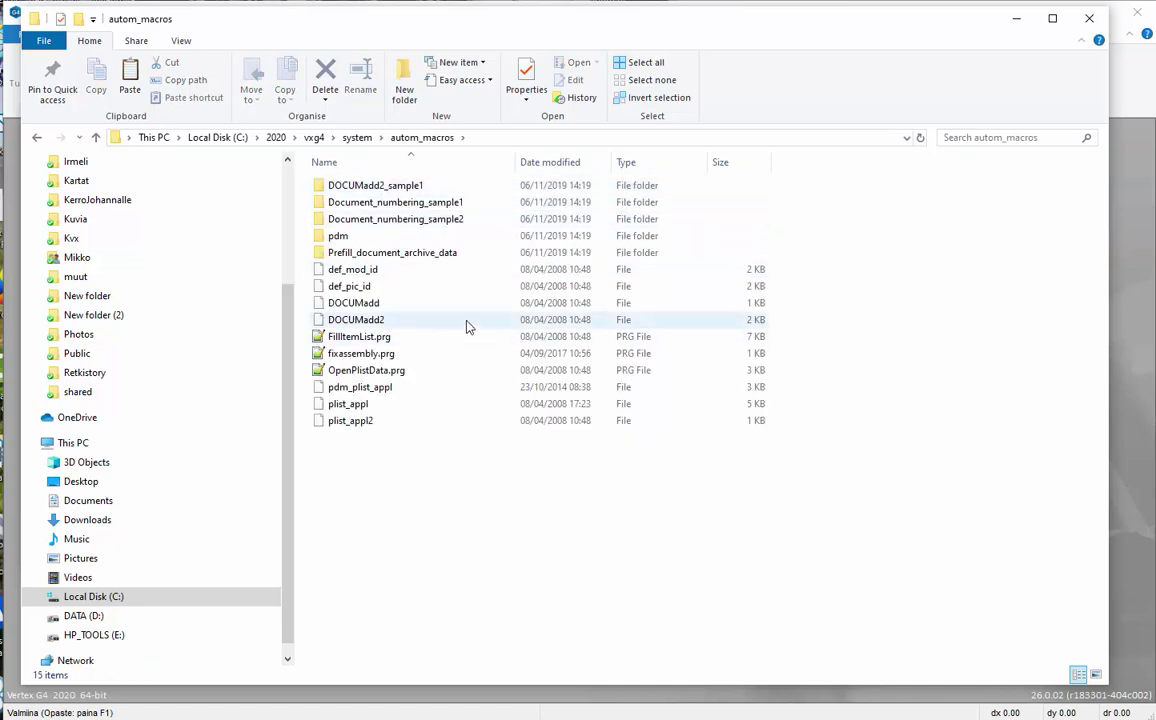
Copy def_mod_id and def_pic_id from the Document_numbering_sample1 folder
{"action": "double_click", "coordinate": [364, 204]}
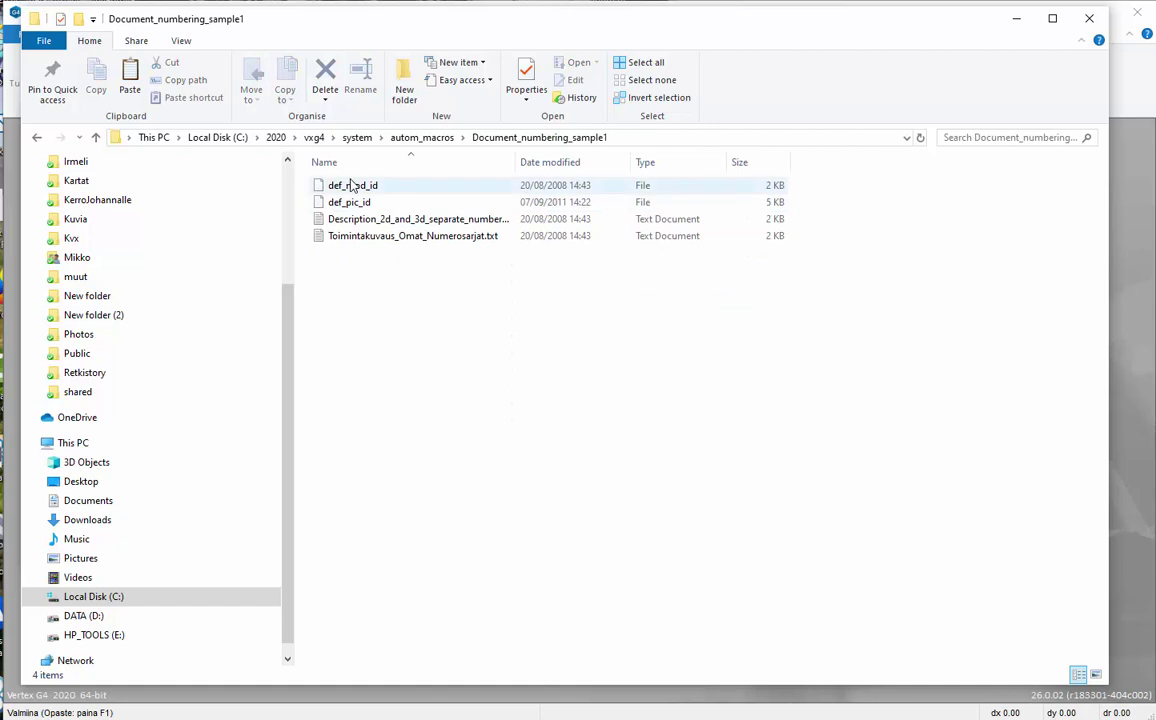
{"action": "left_click", "coordinate": [350, 186]}
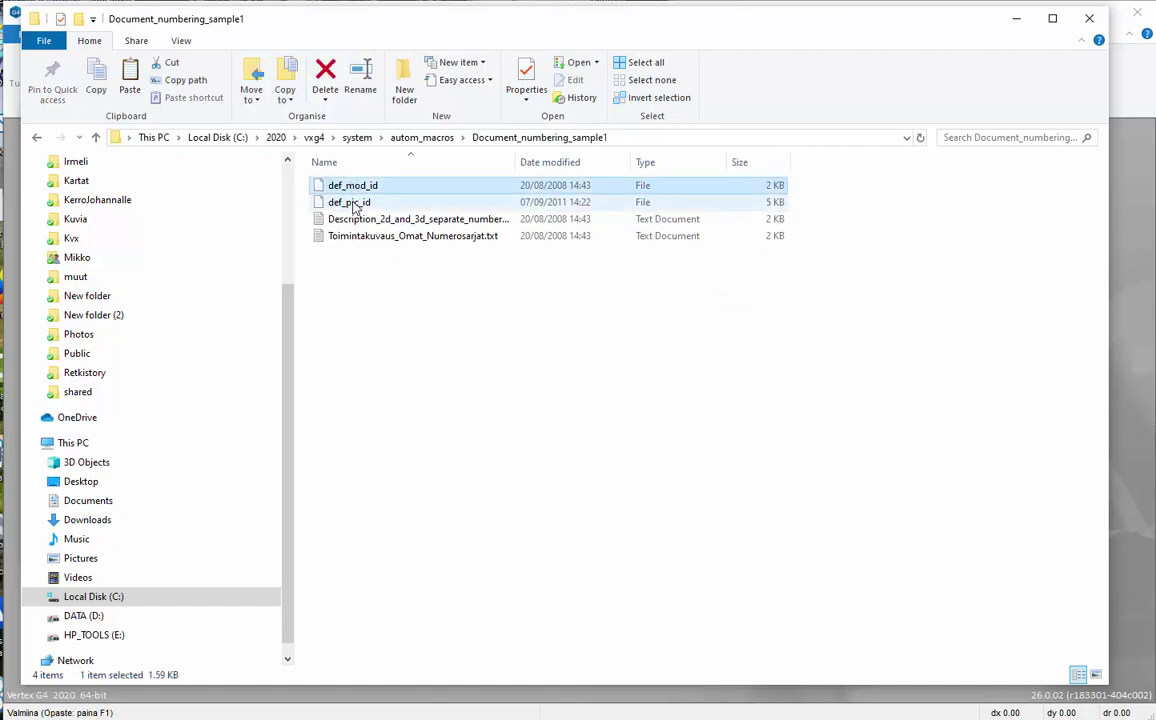
{"action": "left_click", "coordinate": [355, 204], "text": "ctrl"}
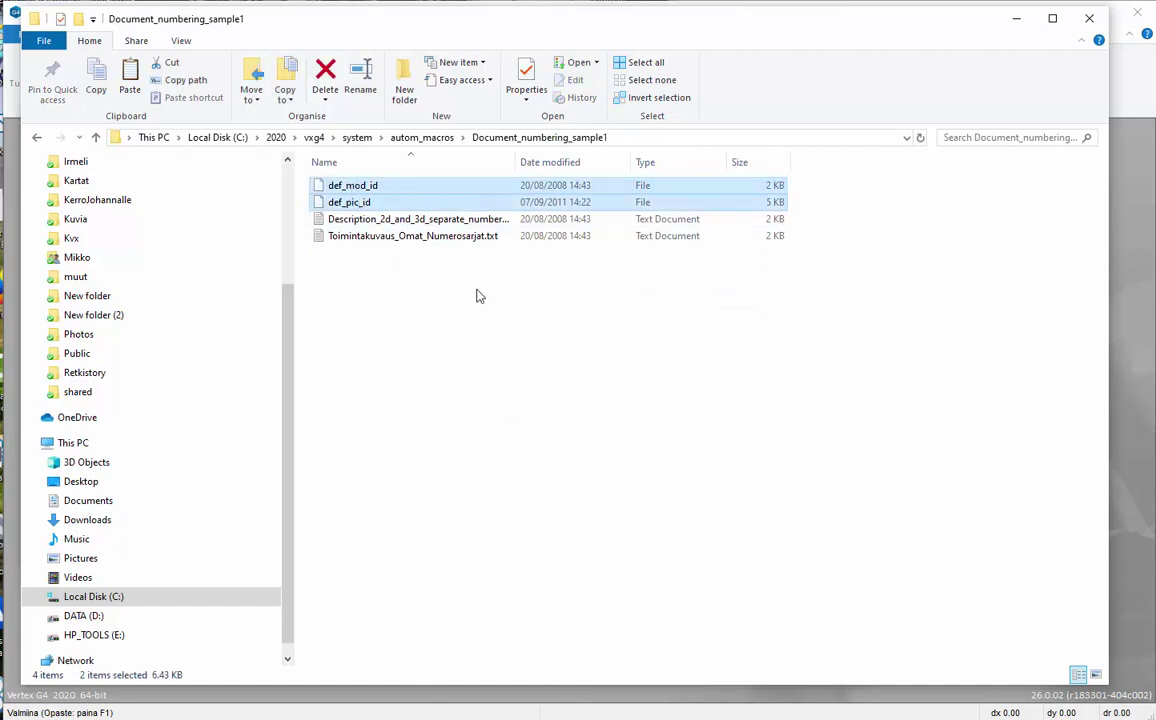
{"action": "right_click", "coordinate": [352, 203]}
{"action": "left_click", "coordinate": [398, 402]}
Paste the two macro files into C:\2020\vxg4\custom\macros and close File Explorer
{"action": "left_click", "coordinate": [315, 138]}
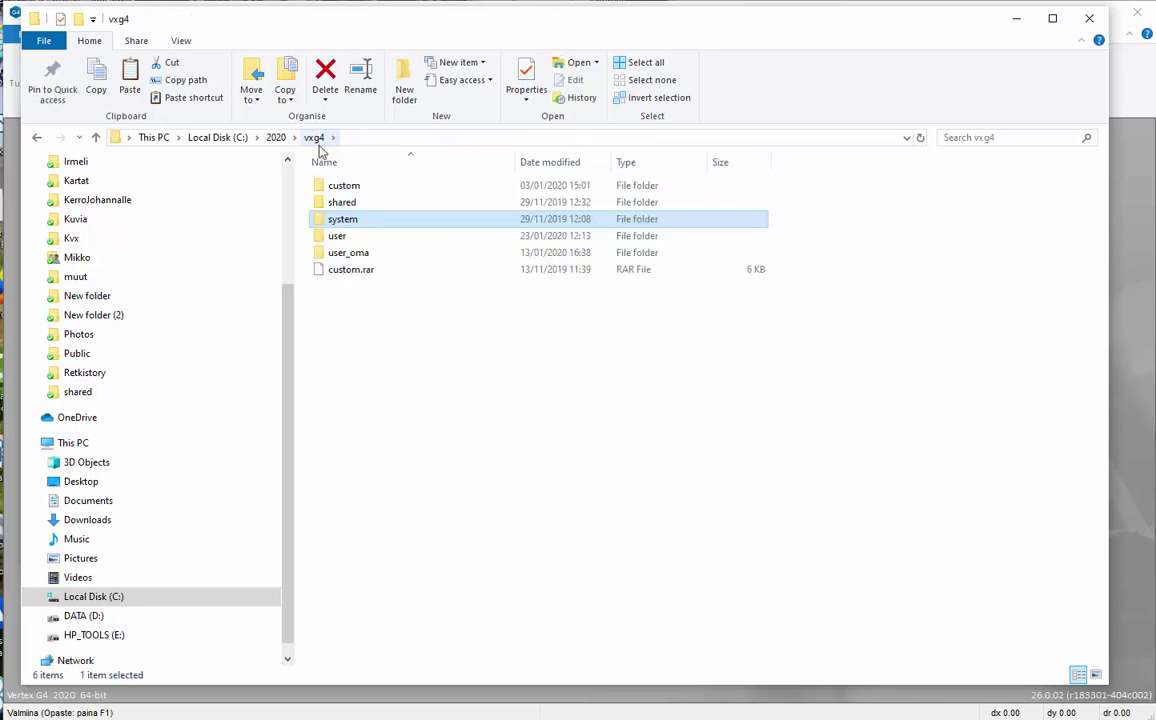
{"action": "double_click", "coordinate": [347, 187]}
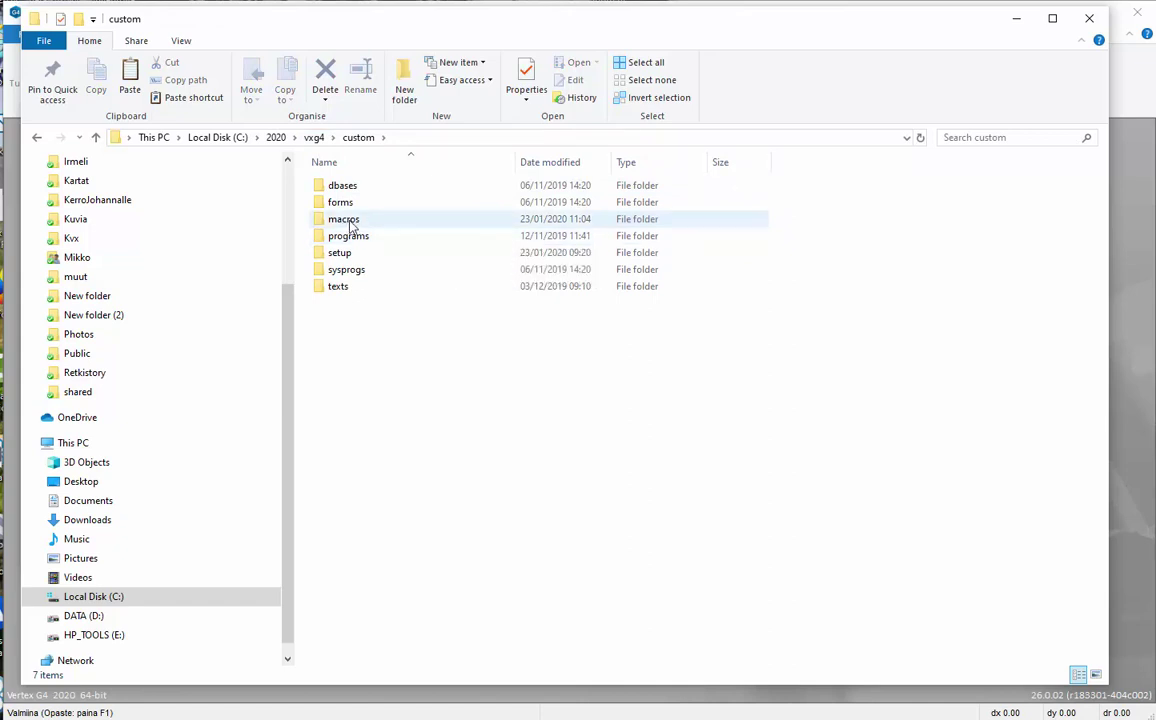
{"action": "double_click", "coordinate": [349, 222]}
{"action": "right_click", "coordinate": [475, 248]}
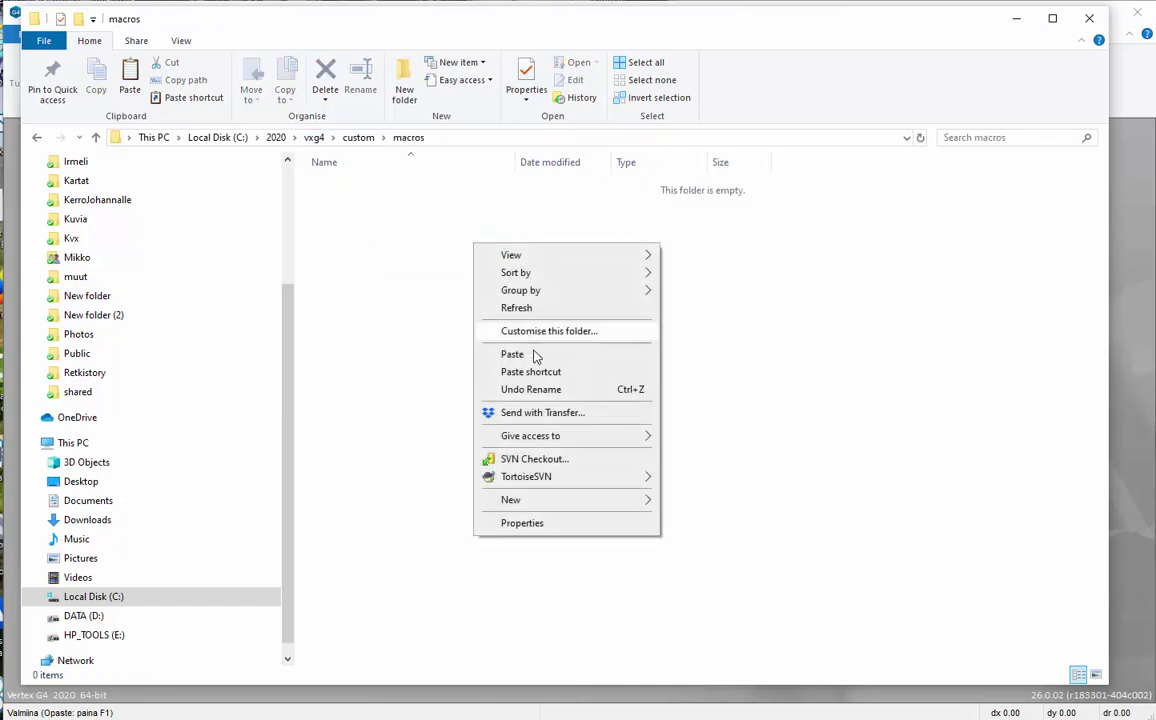
{"action": "left_click", "coordinate": [515, 354]}
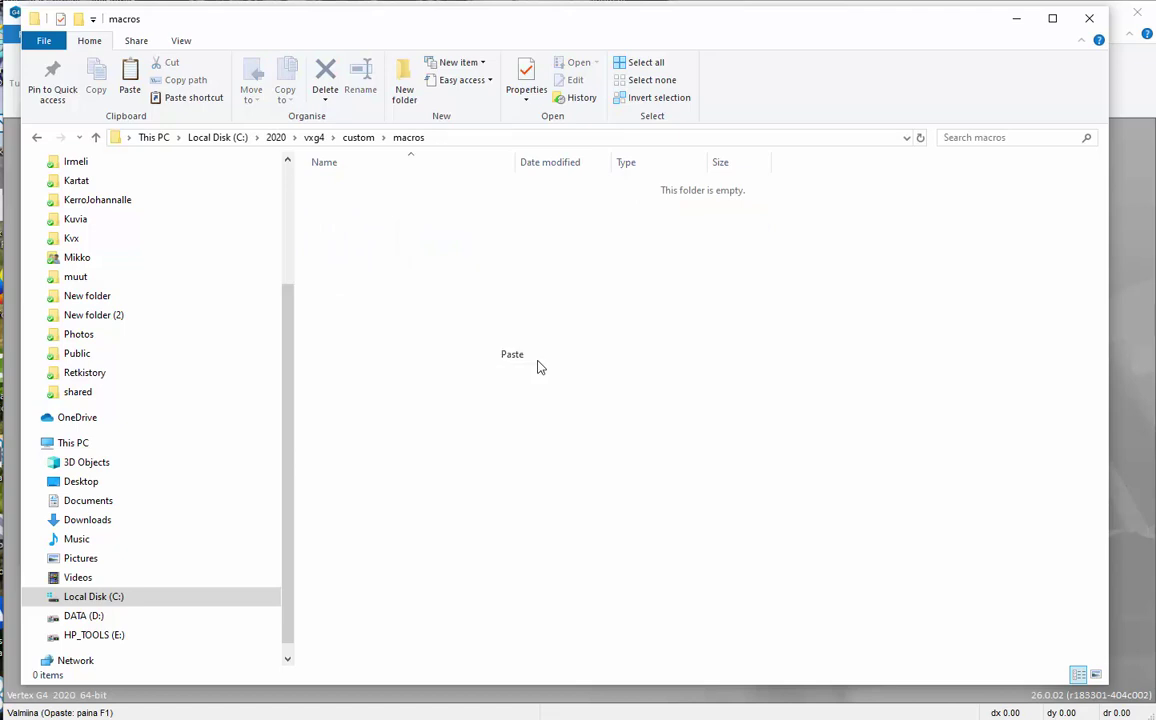
{"action": "left_click", "coordinate": [537, 367]}
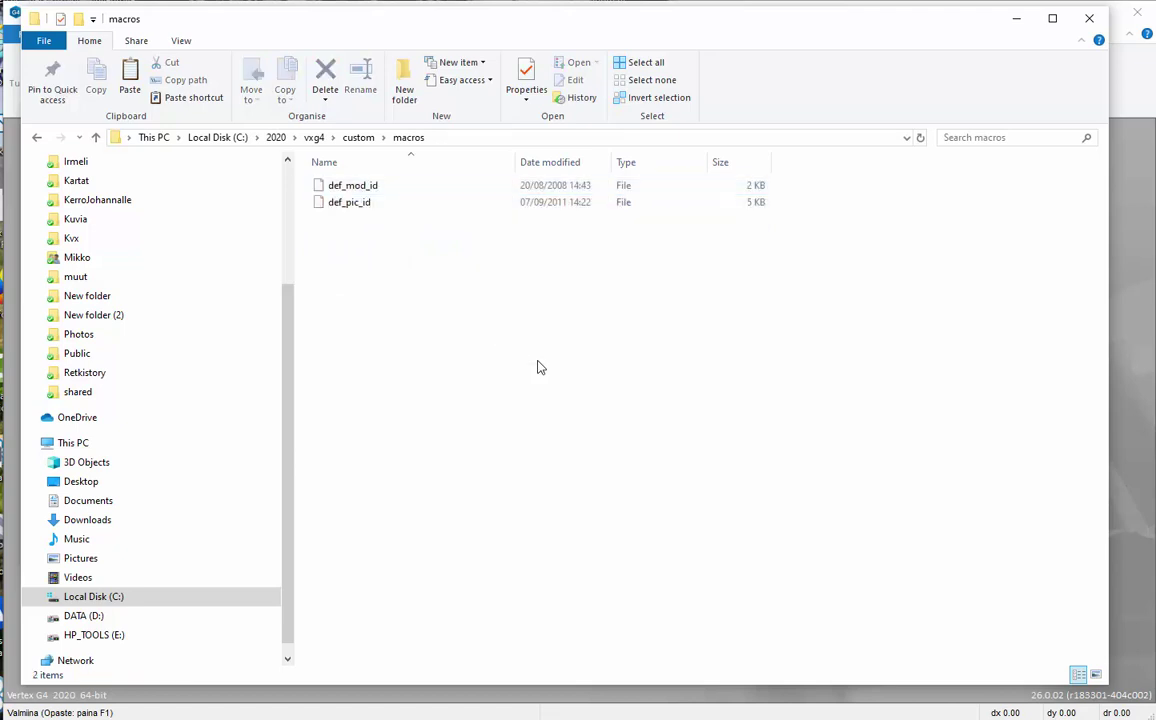
{"action": "left_click", "coordinate": [1089, 18]}
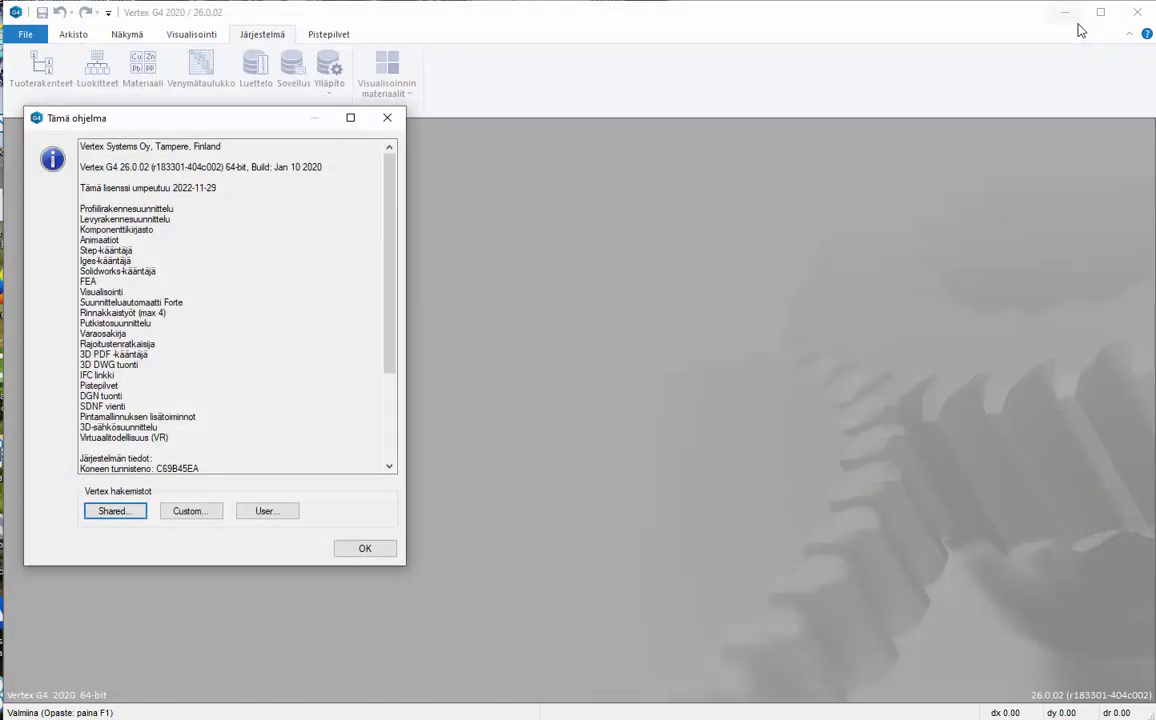
Create a new Kokoonpano document with ID NPL300001 and open its Arkistot data
{"action": "left_click", "coordinate": [370, 550]}
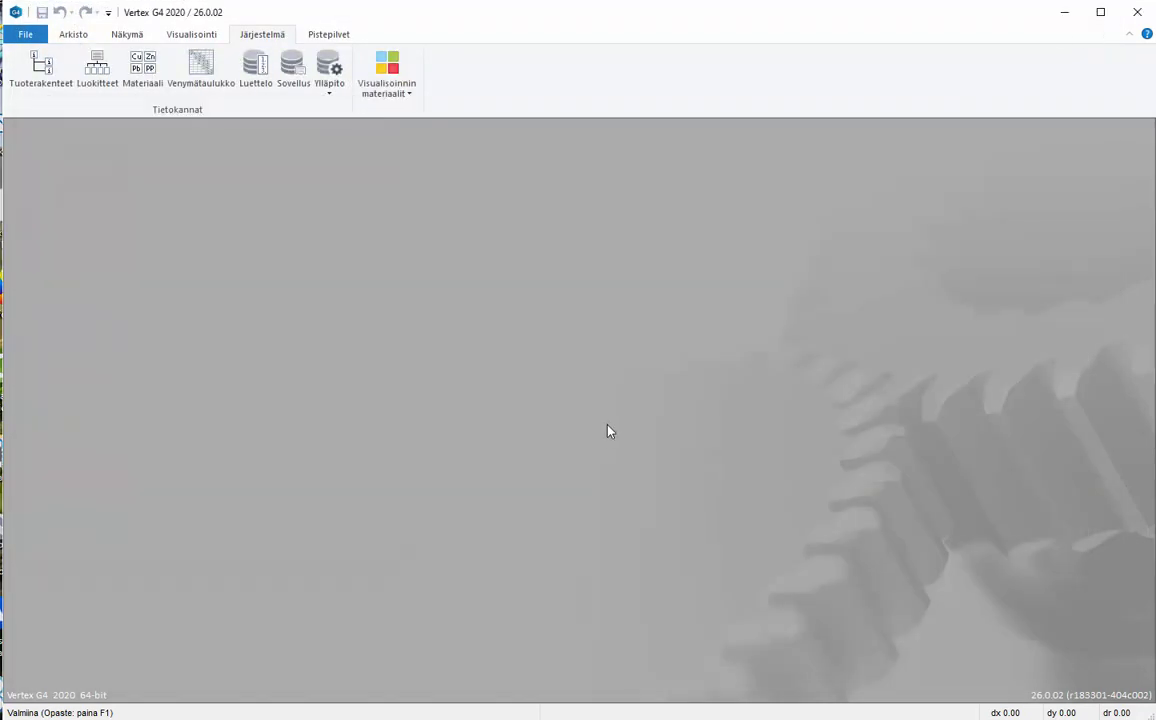
{"action": "left_click", "coordinate": [25, 34]}
{"action": "left_click", "coordinate": [47, 66]}
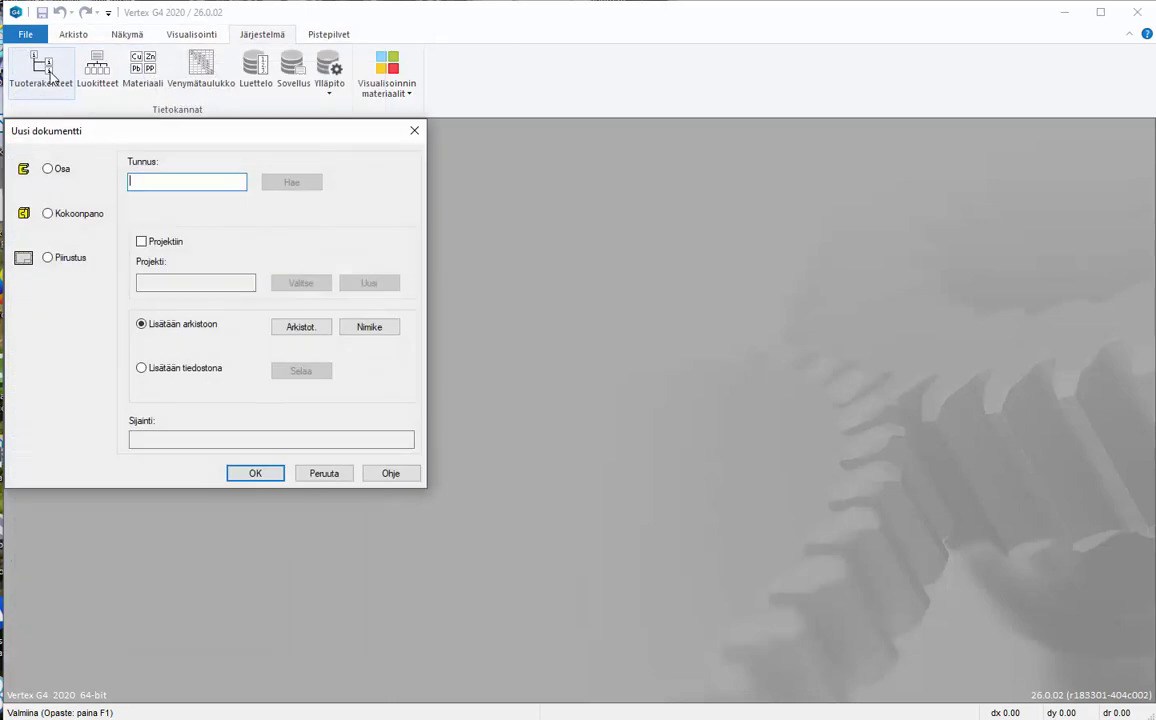
{"action": "left_click", "coordinate": [71, 219]}
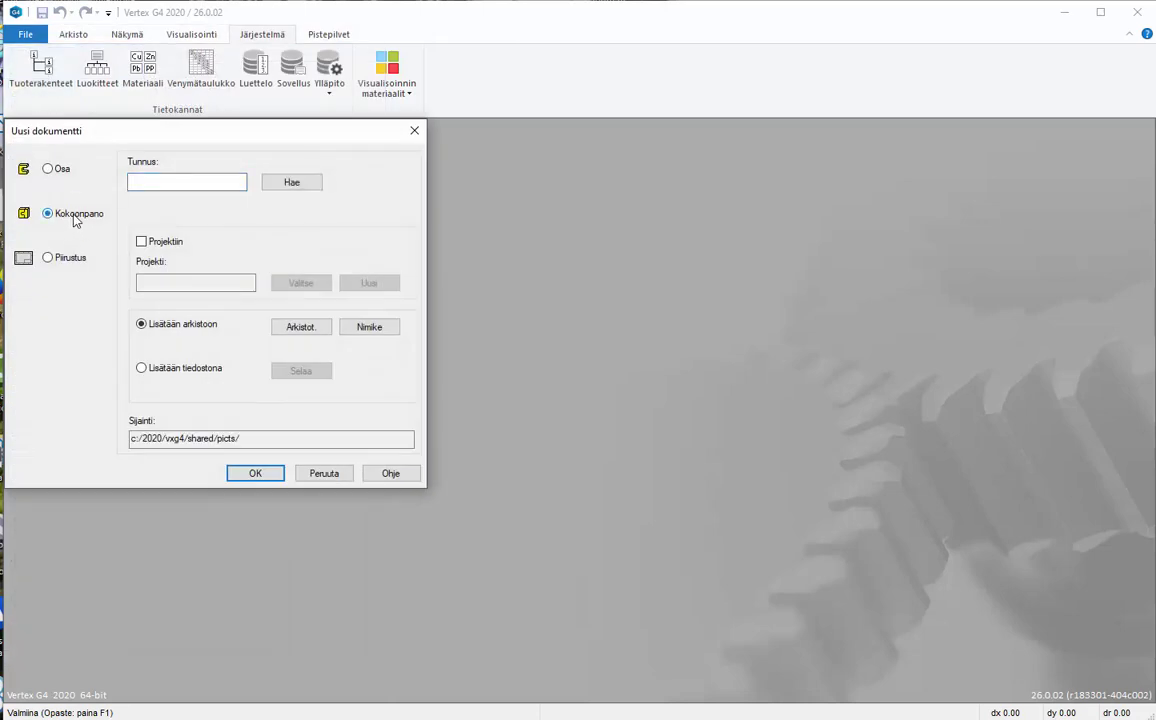
{"action": "left_click", "coordinate": [294, 189]}
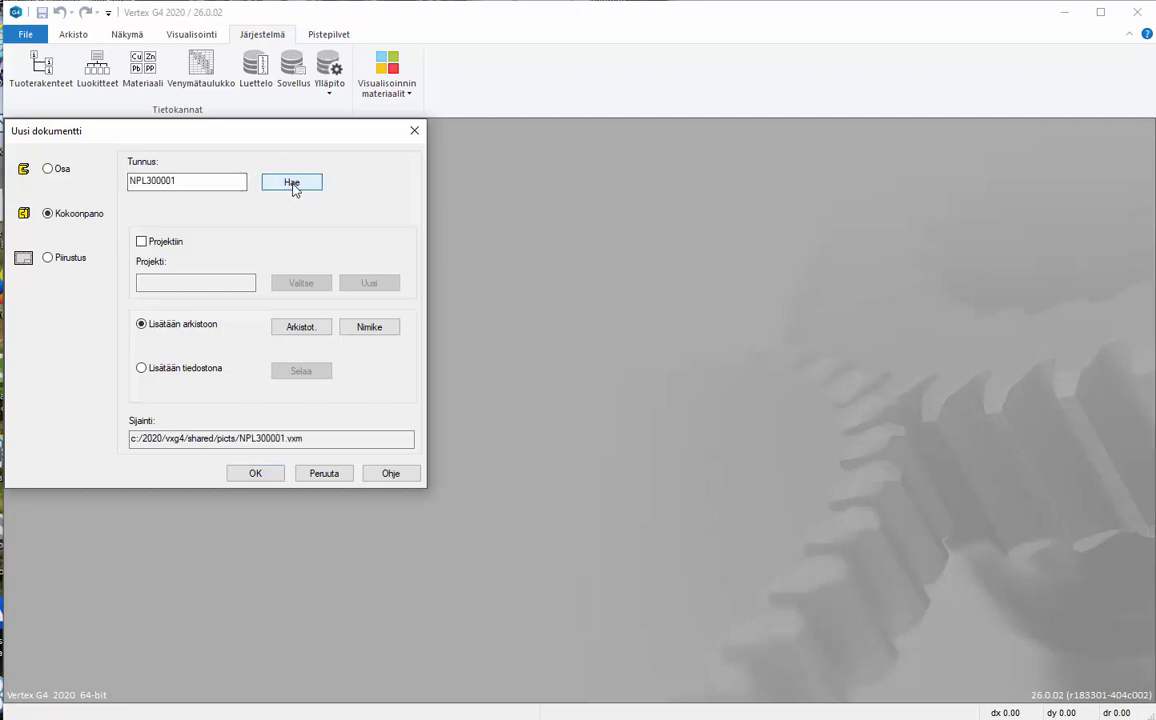
{"action": "left_click", "coordinate": [195, 187]}
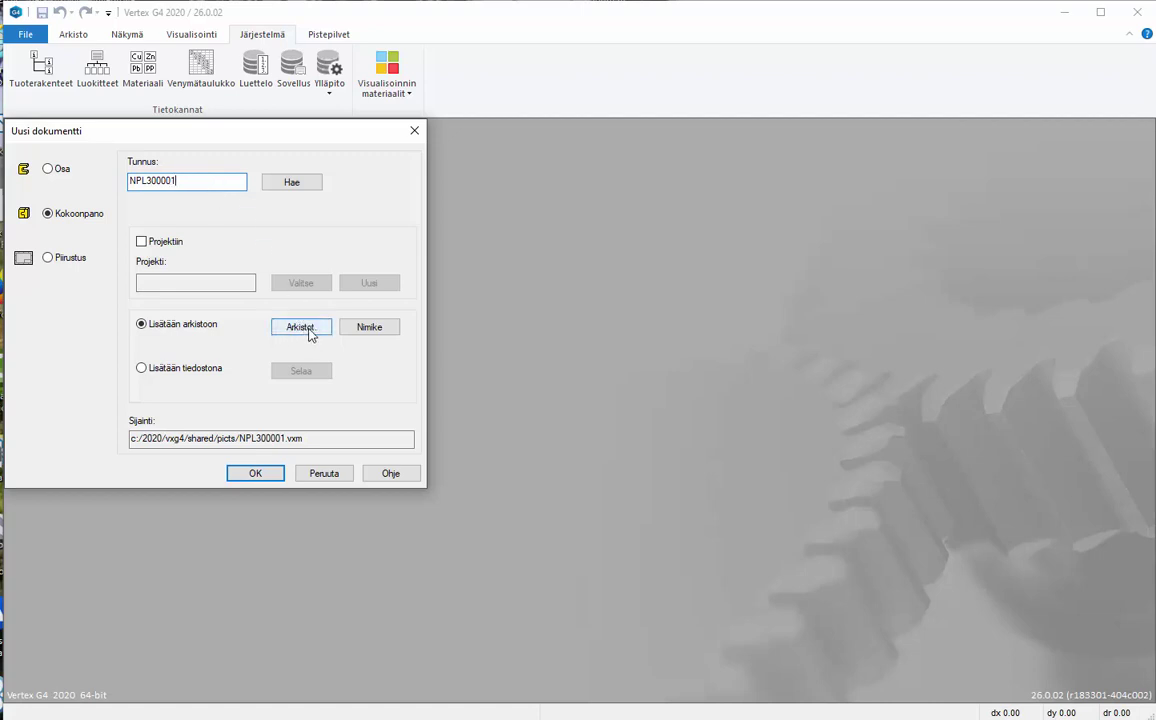
{"action": "left_click", "coordinate": [306, 330]}
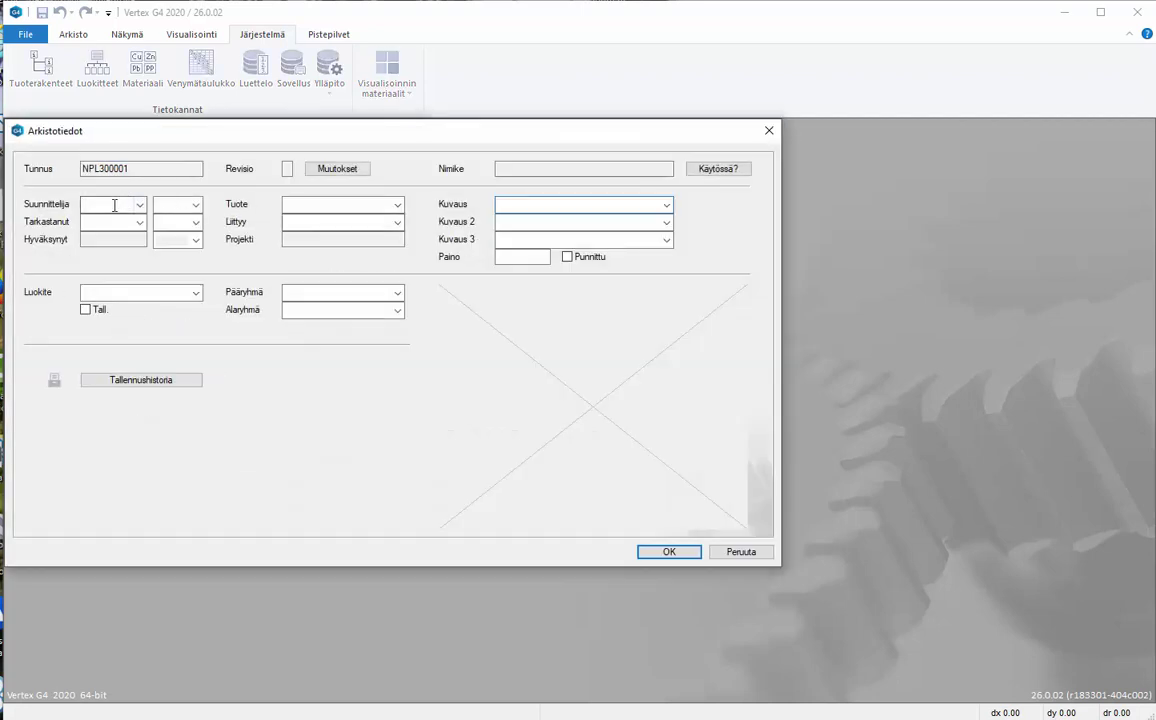
Fill in the Suunnittelija date 2020-01-23 and the designer's initials
{"action": "left_click", "coordinate": [139, 204]}
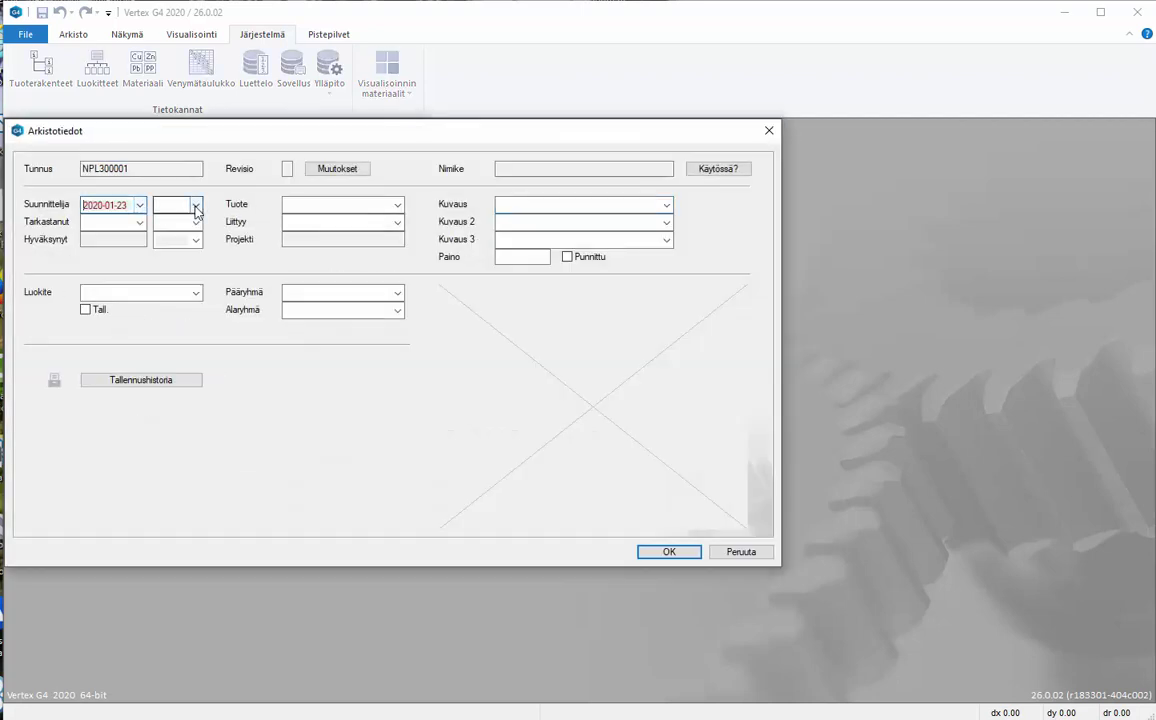
{"action": "left_click", "coordinate": [139, 204]}
{"action": "left_click", "coordinate": [380, 243]}
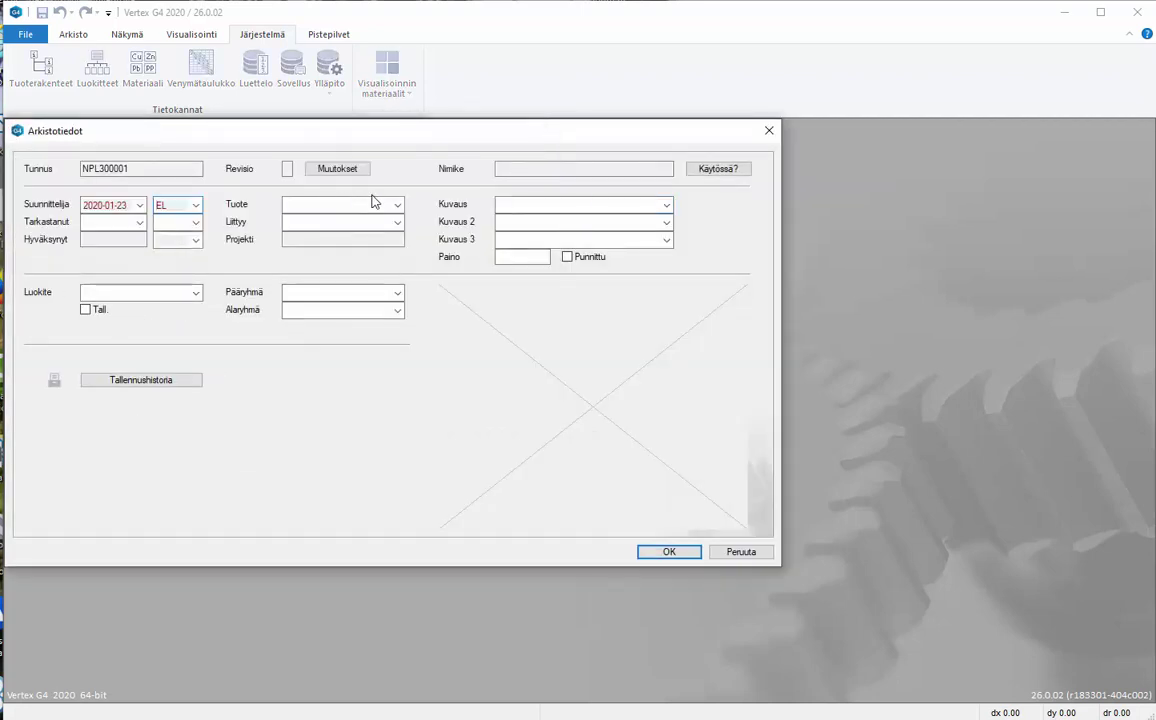
{"action": "left_click", "coordinate": [544, 204]}
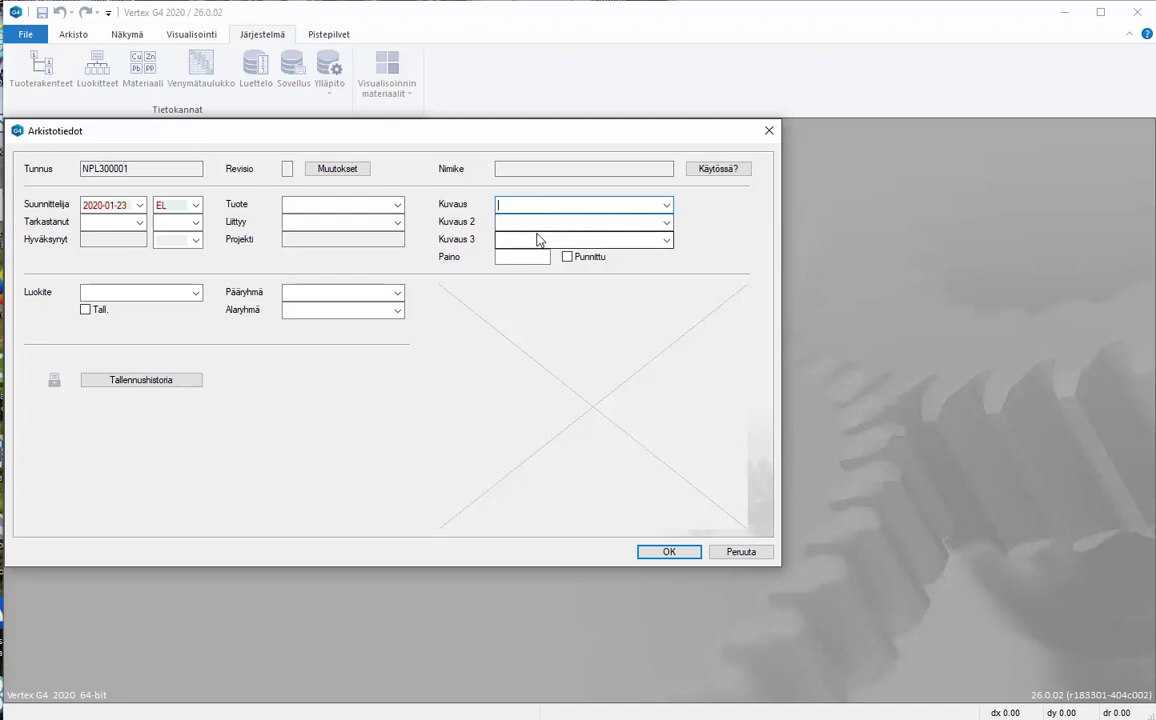
Set Luokite to Kokp and confirm to open assembly NPL300001
{"action": "left_click", "coordinate": [195, 294]}
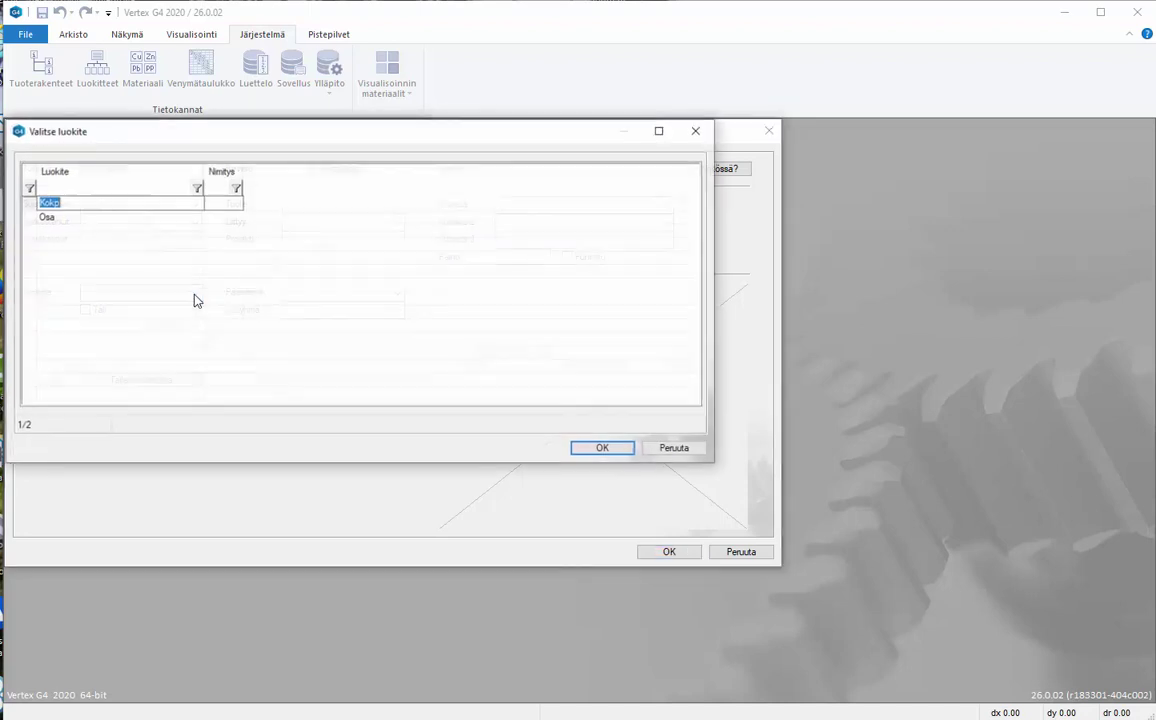
{"action": "left_click", "coordinate": [606, 450]}
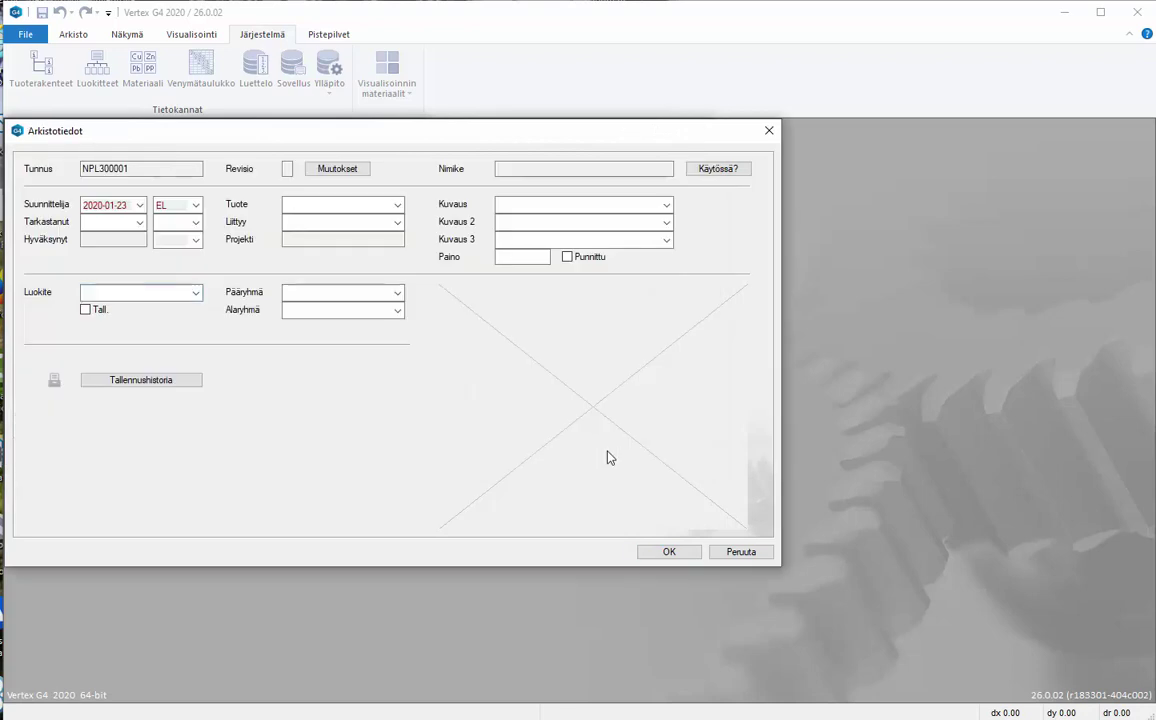
{"action": "left_click", "coordinate": [669, 552]}
{"action": "left_click", "coordinate": [252, 474]}
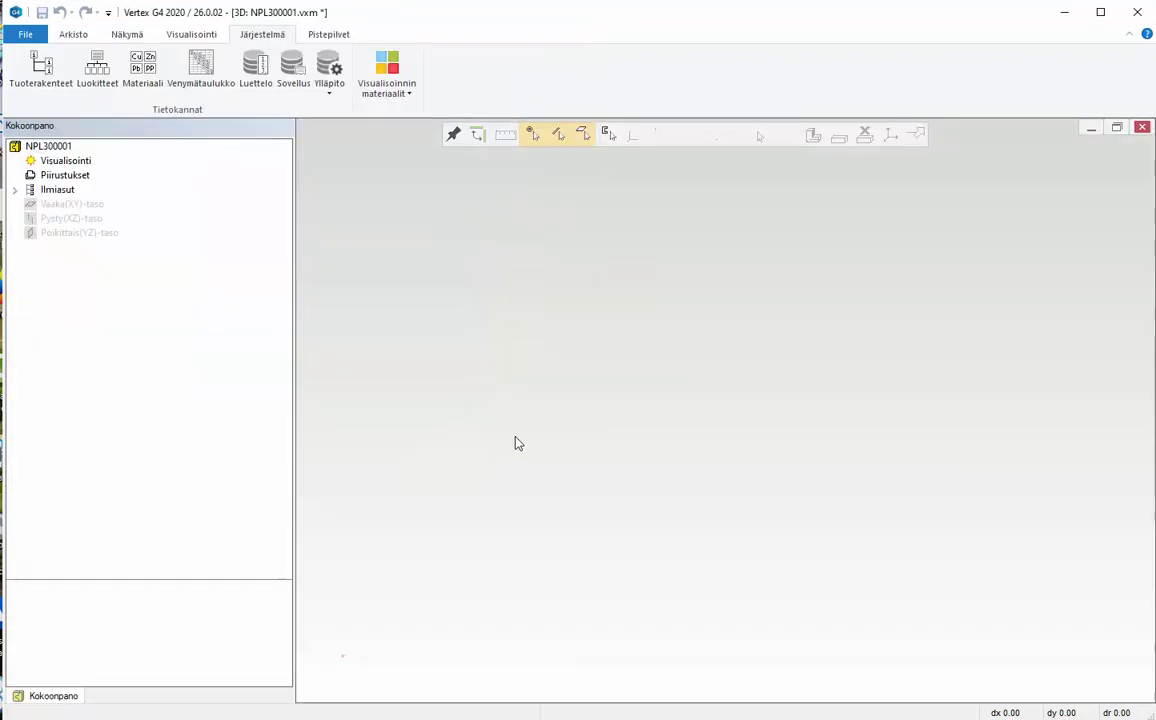